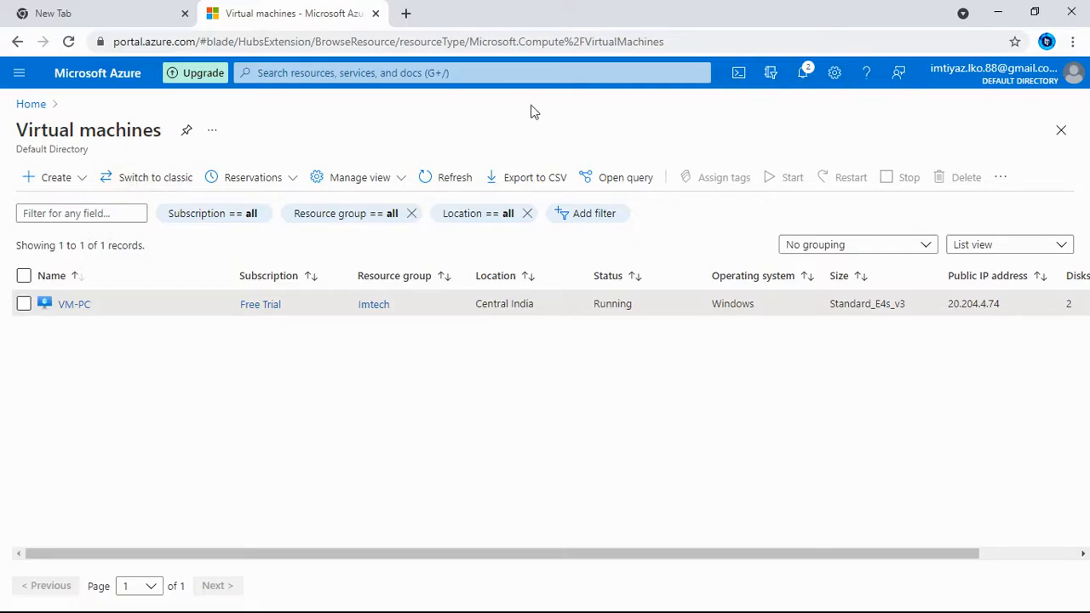
- Open the Virtual machines list from the portal home page and select VM-PC's public IP address
left_click(32, 105)
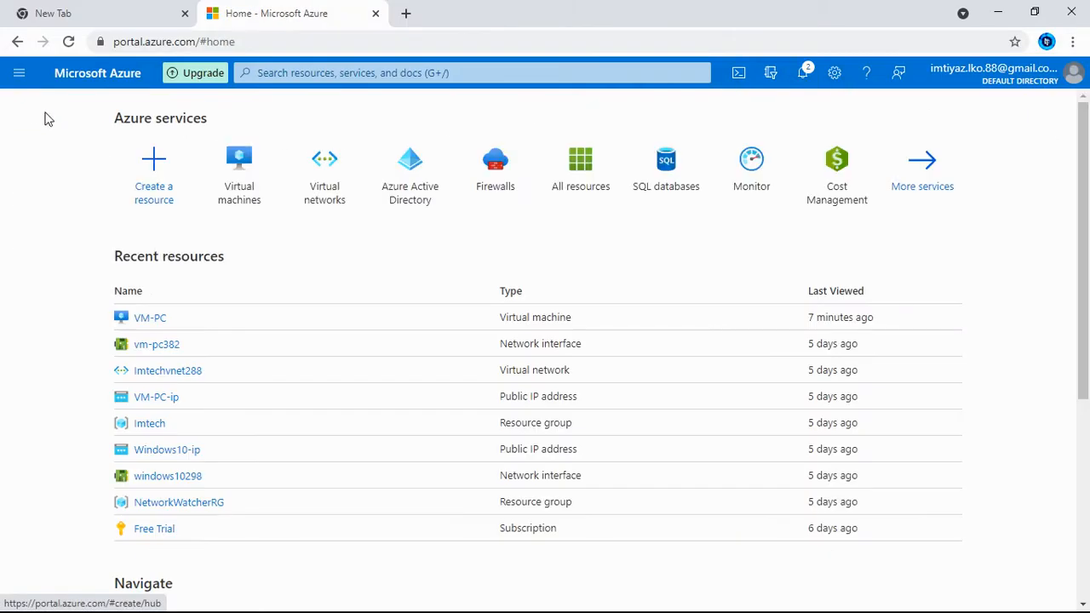
left_click(229, 160)
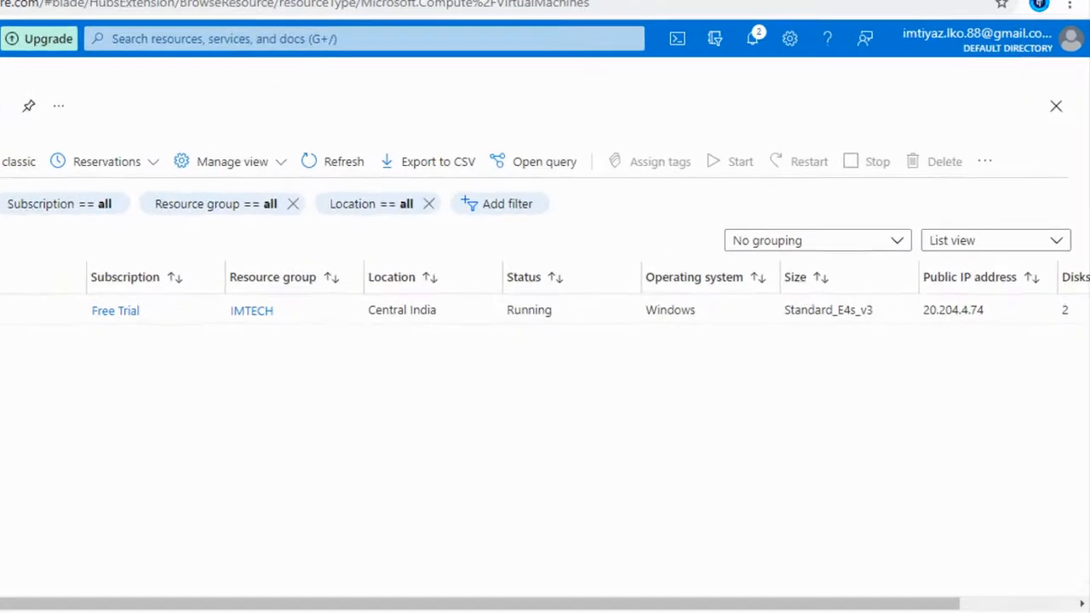
scroll(545, 326, "right", 2)
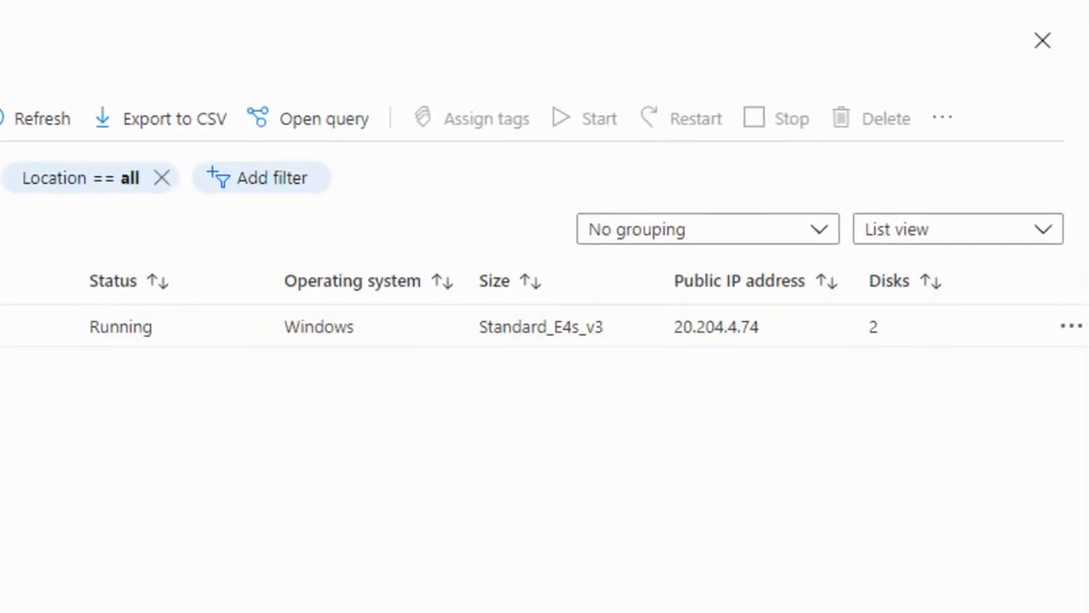
double_click(724, 326)
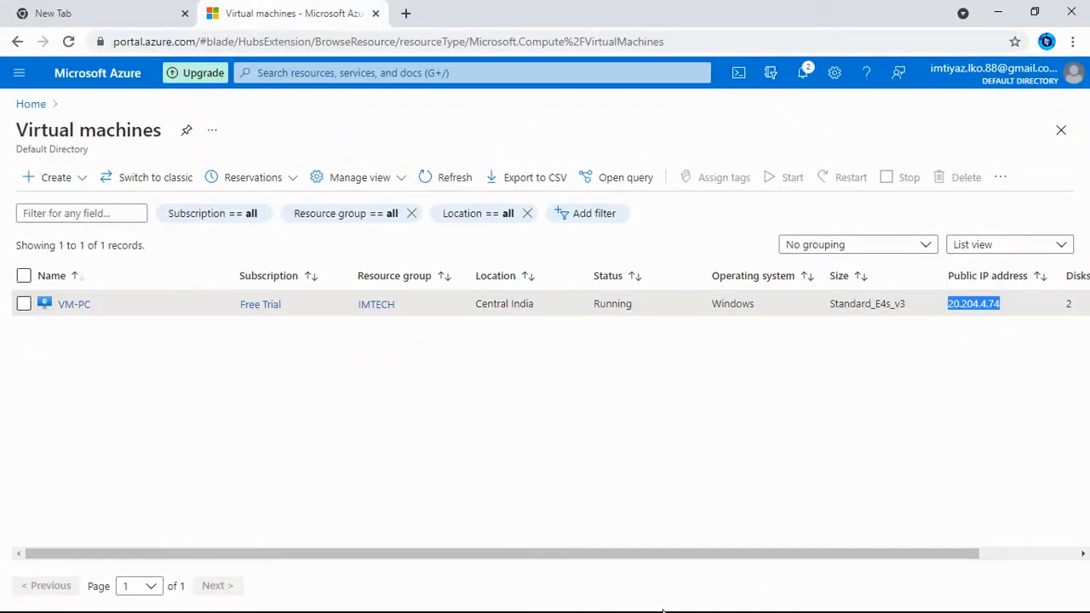
- Switch to Remote Desktop Connection, connect to 20.204.4.74 and refresh the remote desktop
left_click(1001, 19)
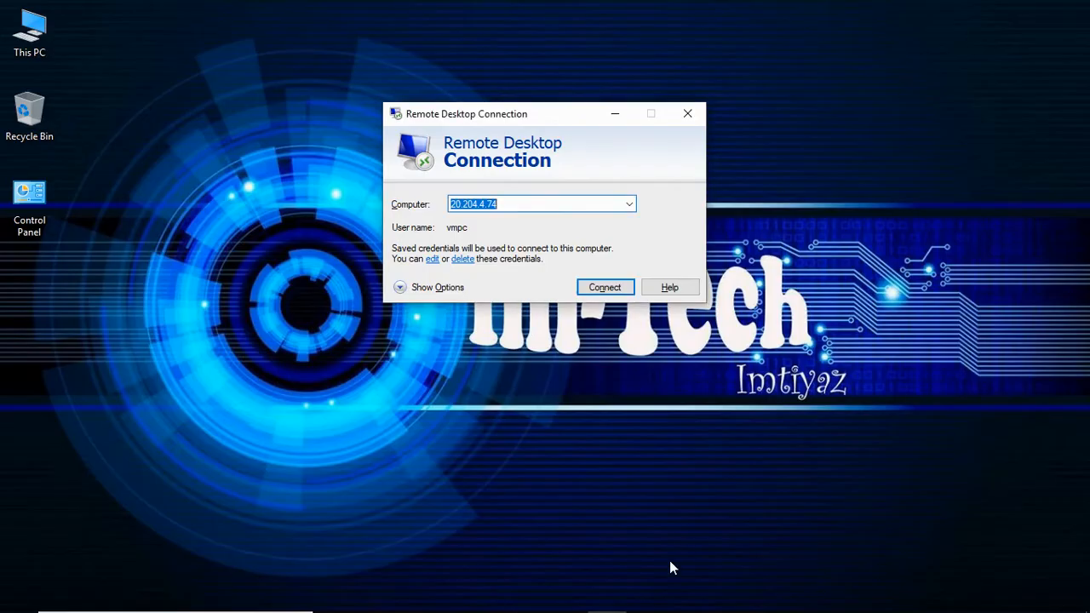
left_click(599, 284)
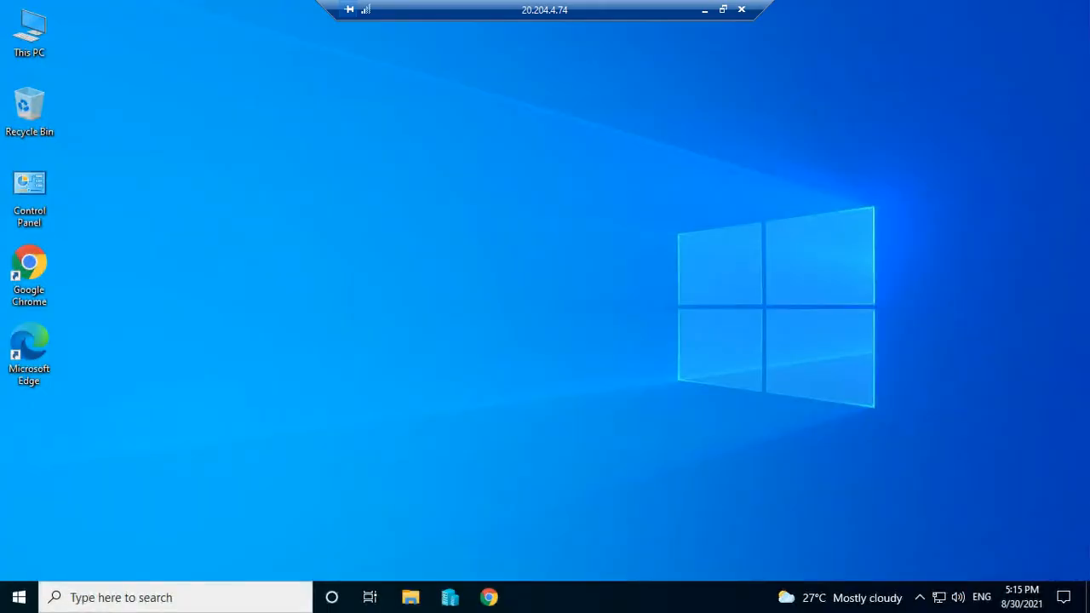
right_click(435, 163)
left_click(481, 208)
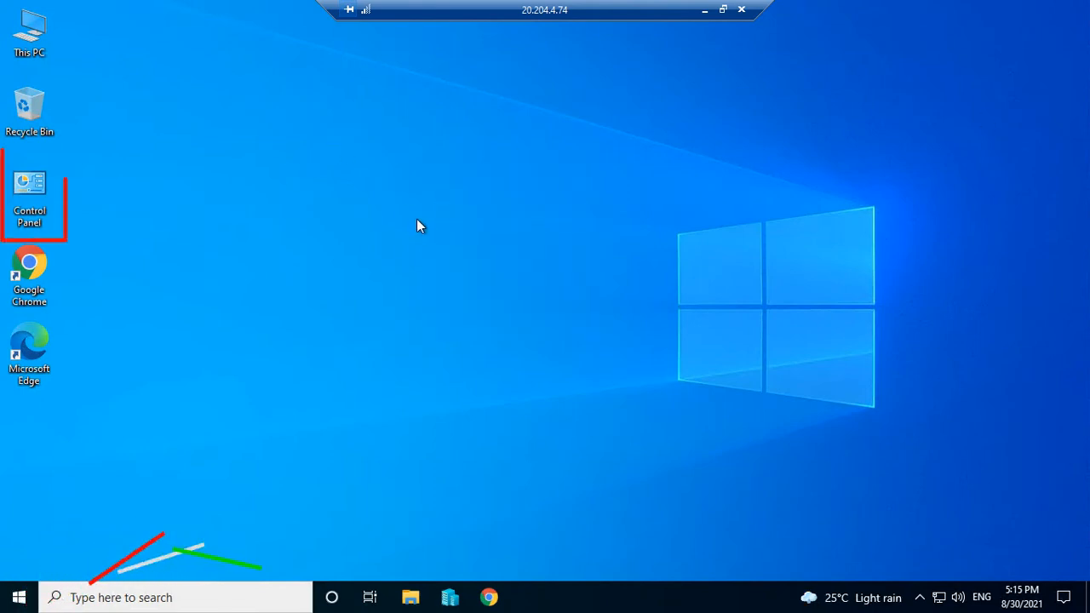
- Open the network adapter settings through the remote machine's Control Panel and Network and Sharing Center
double_click(29, 185)
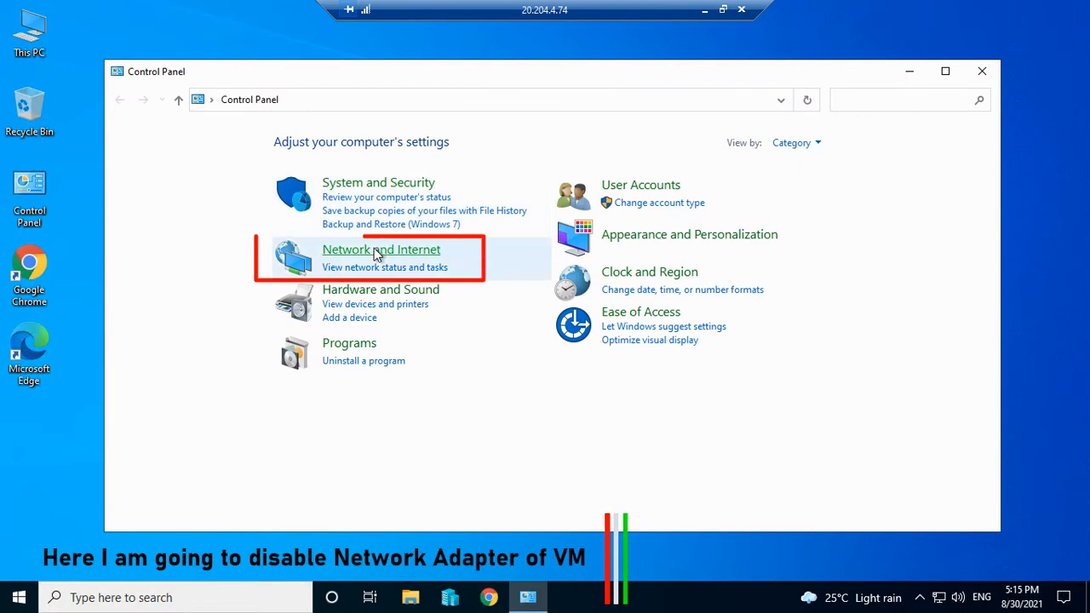
left_click(377, 253)
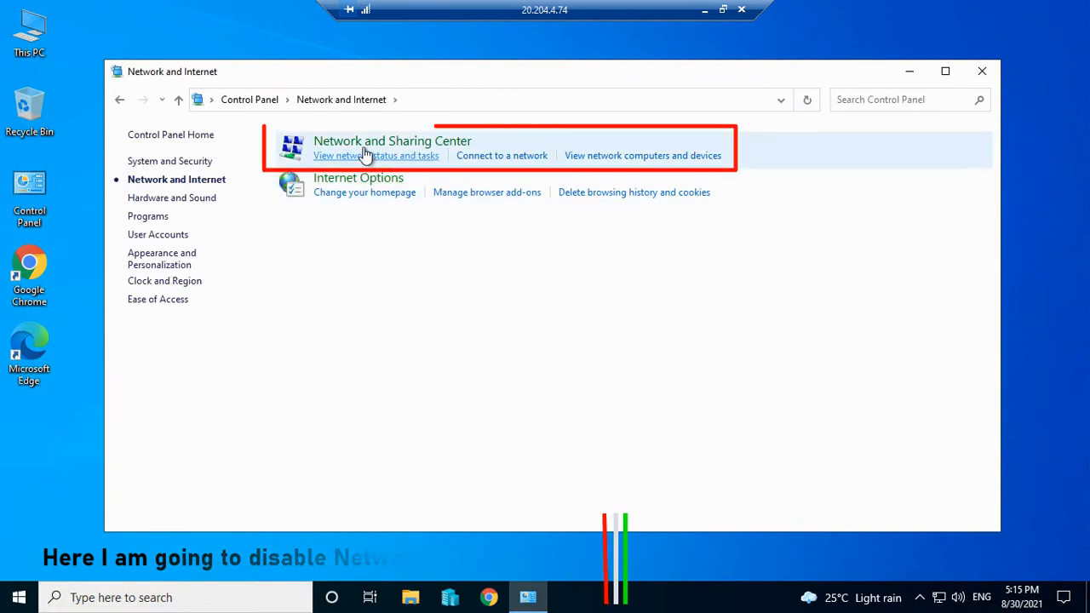
left_click(366, 143)
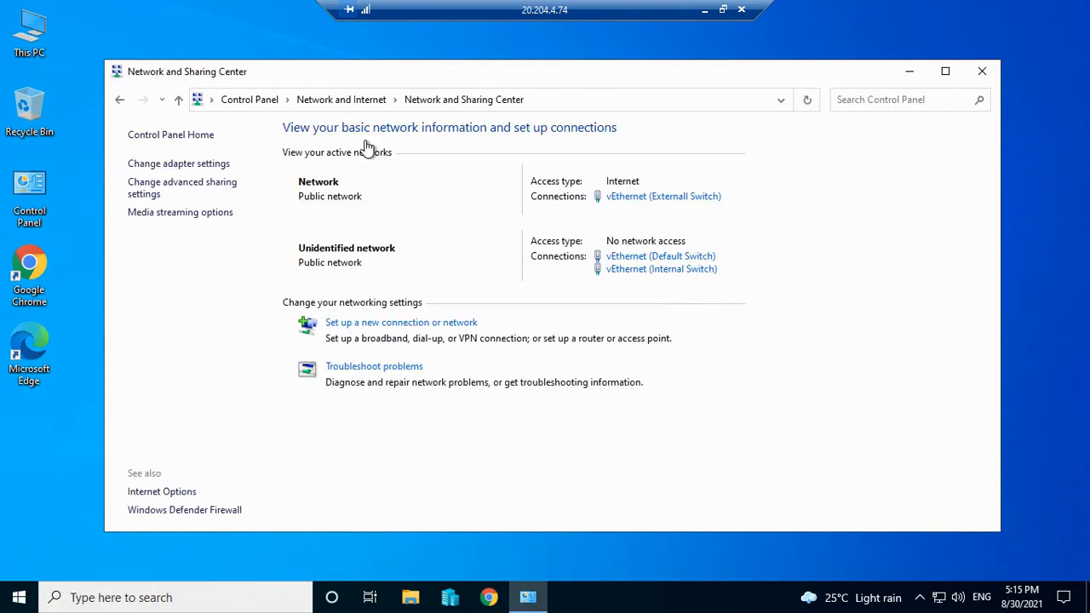
left_click(203, 166)
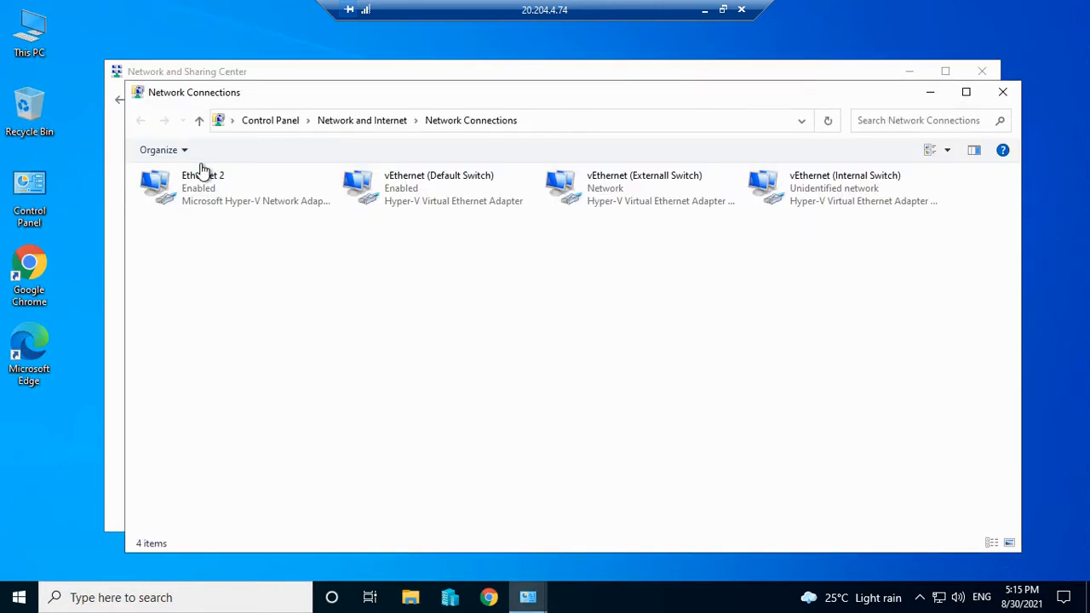
- Disable the Ethernet 2 adapter on the remote machine and cancel the Remote Desktop reconnection attempt
left_click(225, 184)
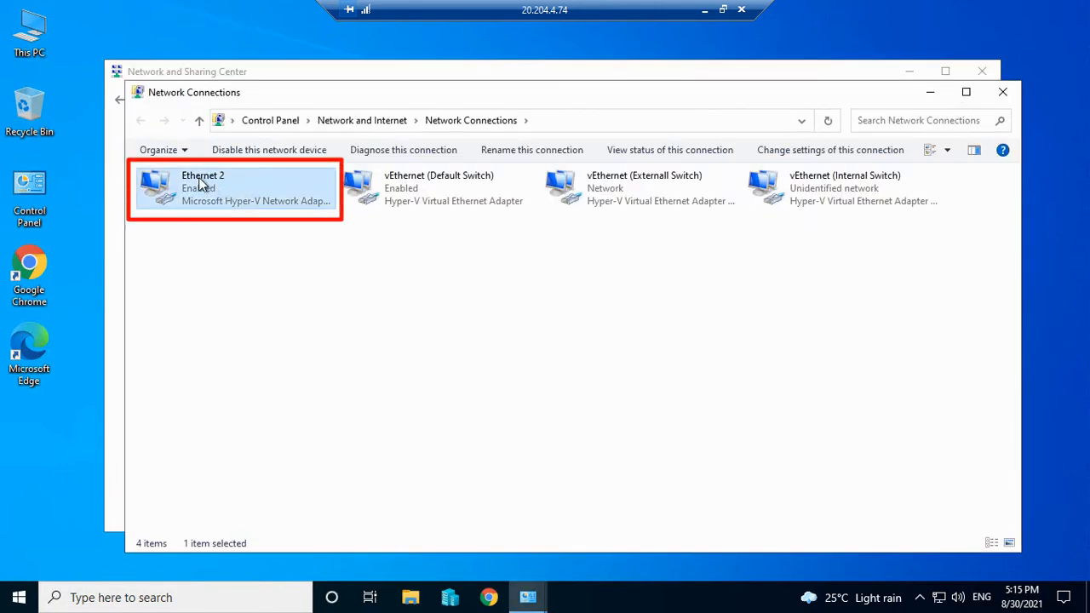
right_click(216, 183)
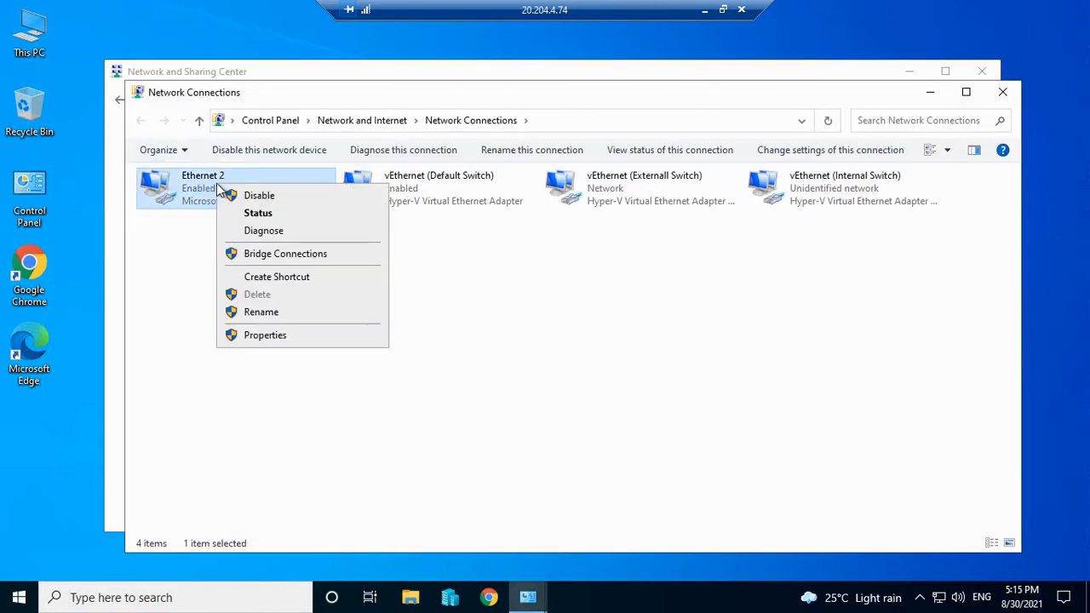
left_click(299, 198)
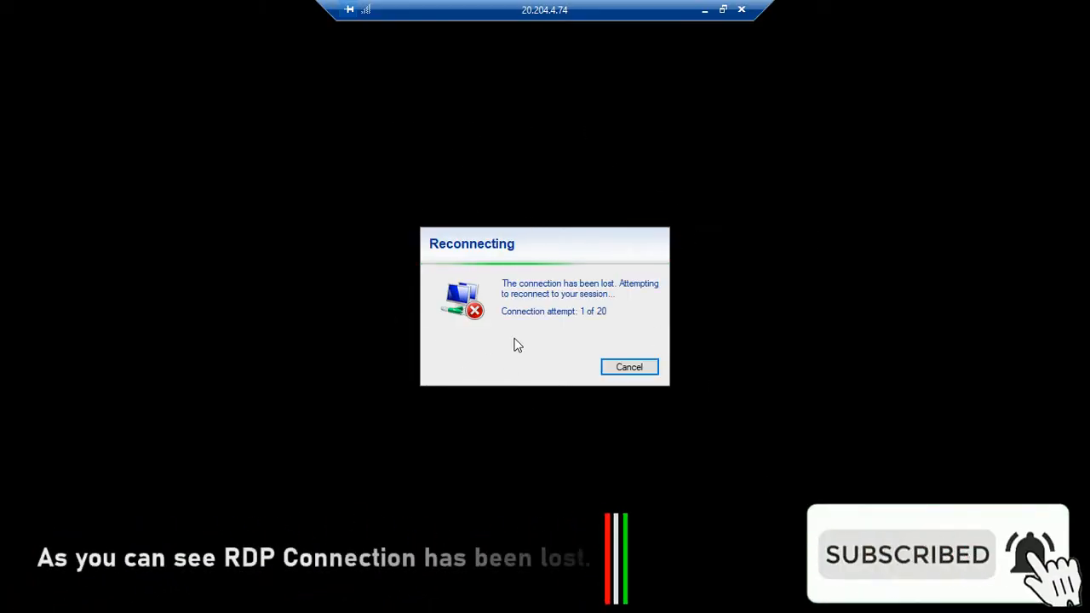
left_click(640, 367)
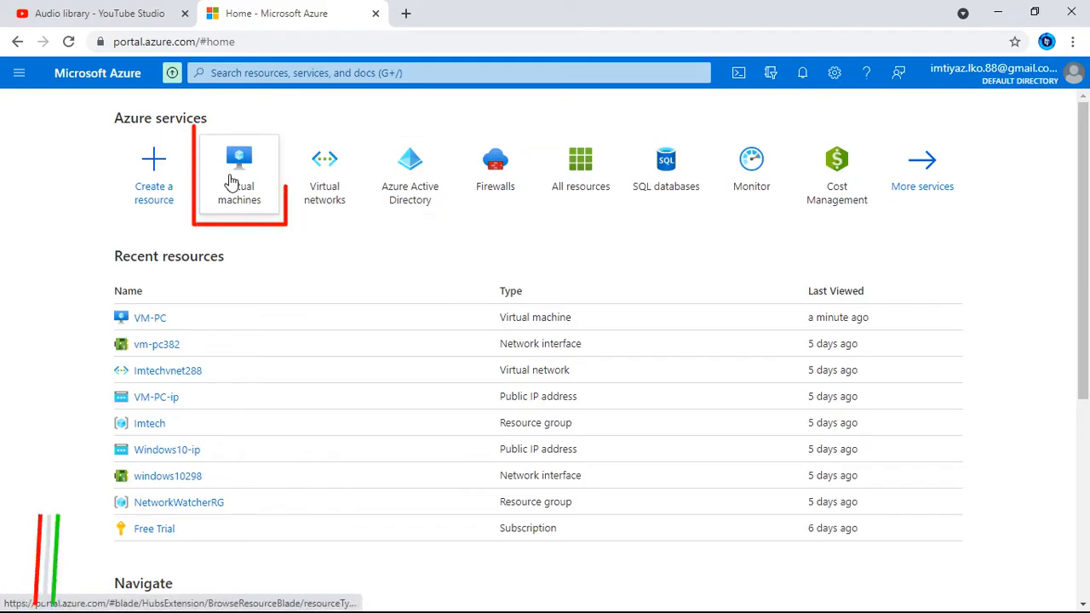
- Switch to the Azure portal, open the Serial console page of VM-PC and collapse the virtual machines list
left_click(230, 180)
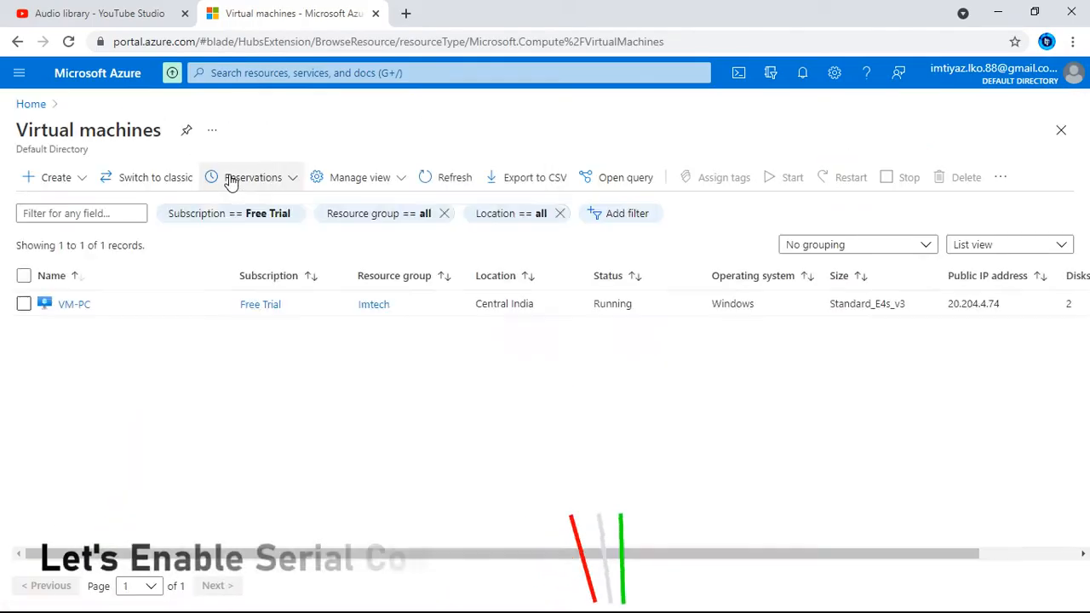
left_click(73, 309)
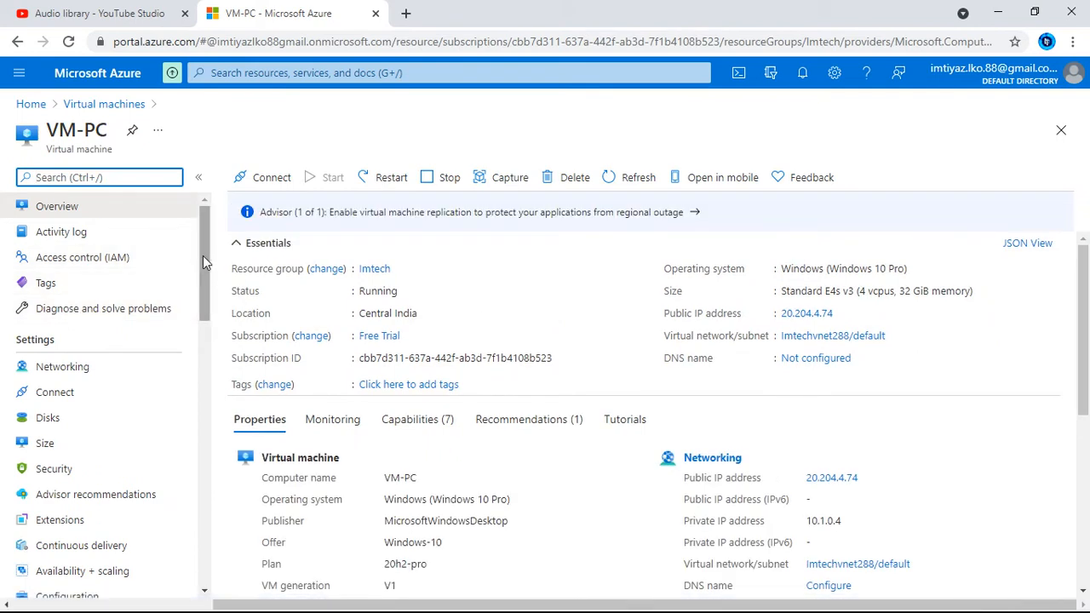
left_click_drag(203, 262, 215, 484)
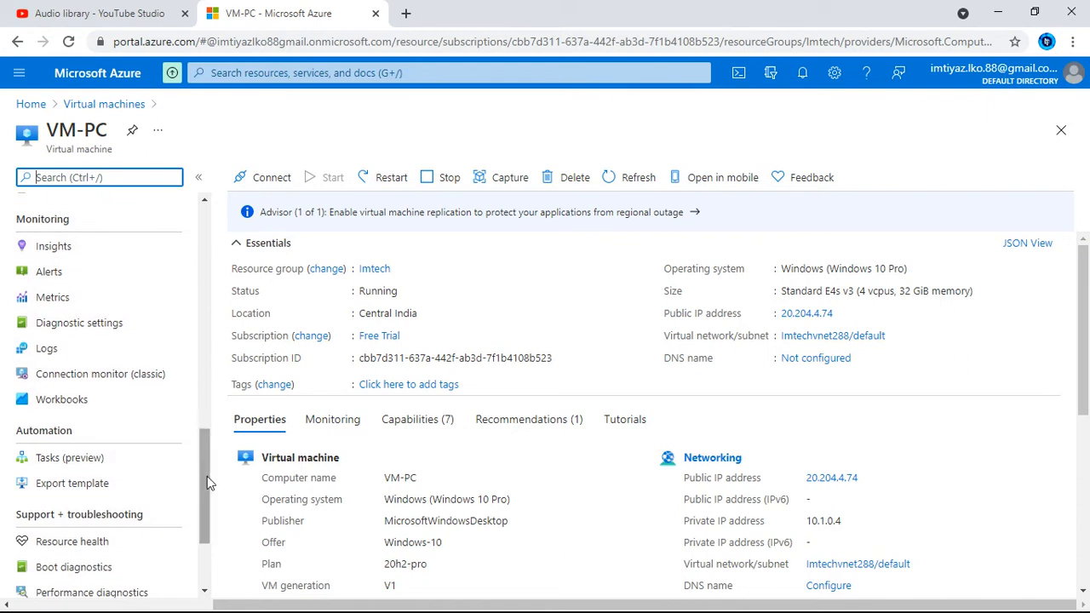
scroll(202, 473, "down", 2)
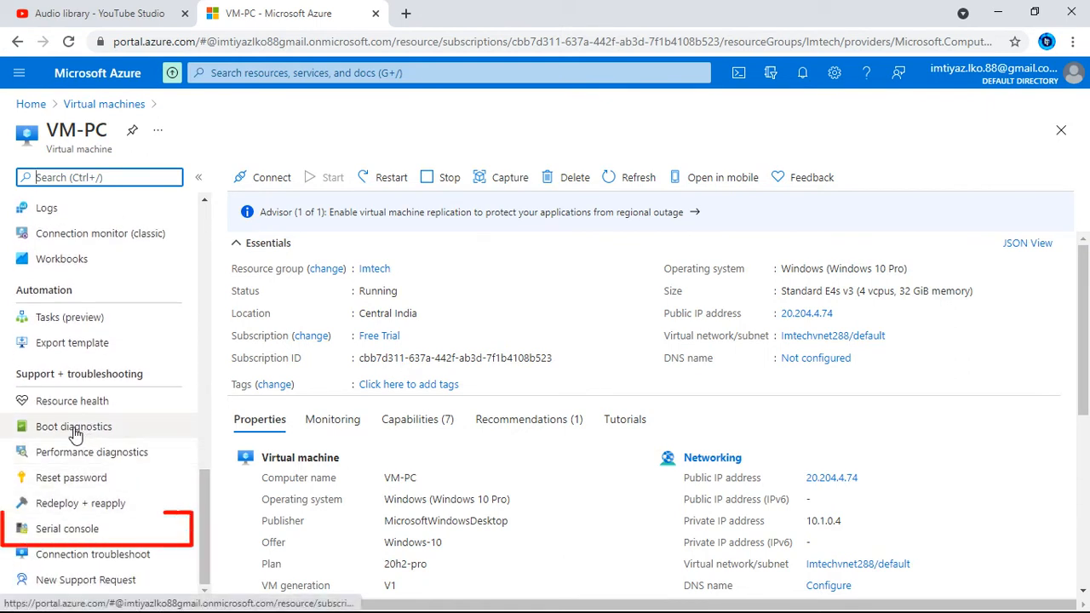
left_click(81, 532)
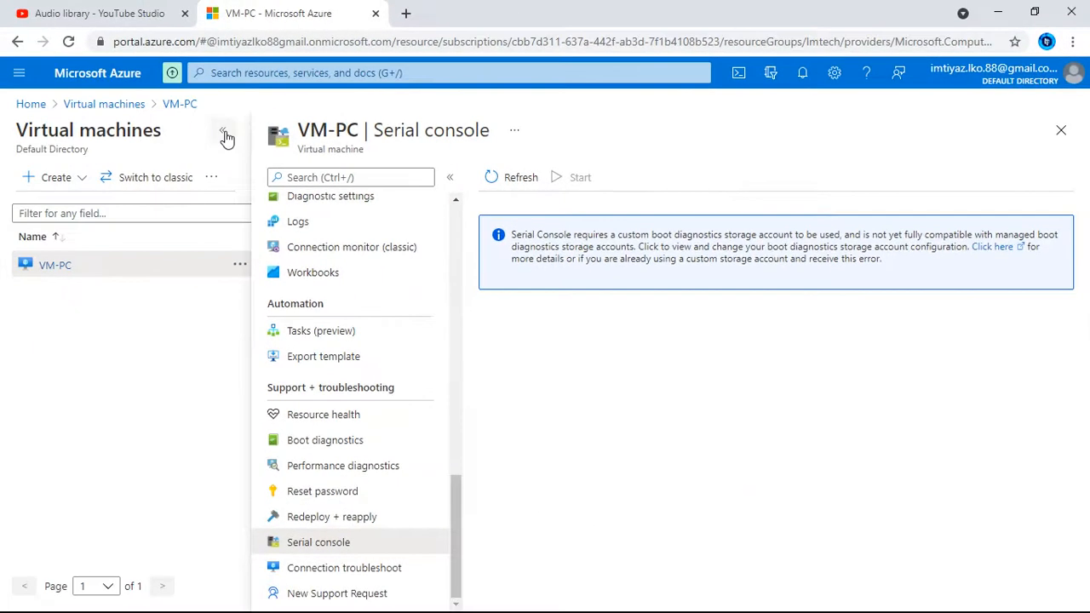
left_click(224, 135)
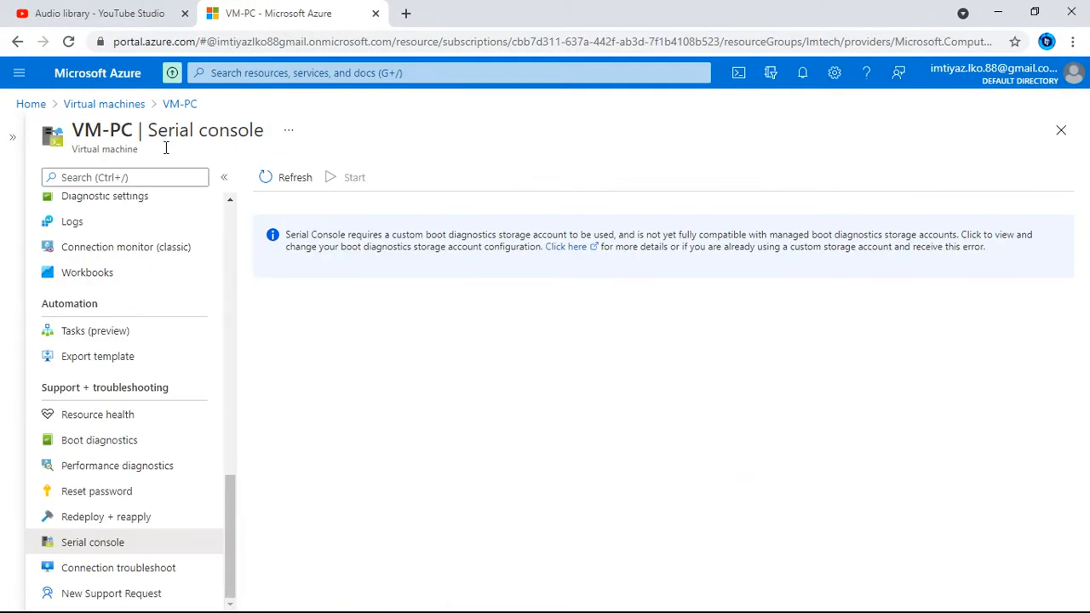
- In VM-PC's boot diagnostics settings, choose to enable diagnostics with a custom storage account
left_click(108, 448)
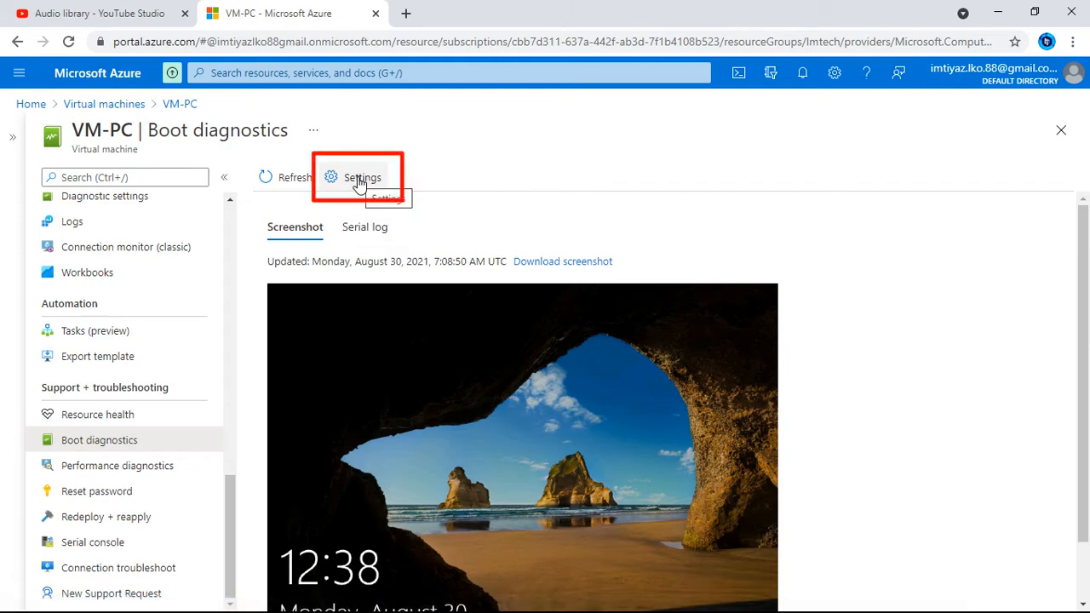
left_click(362, 178)
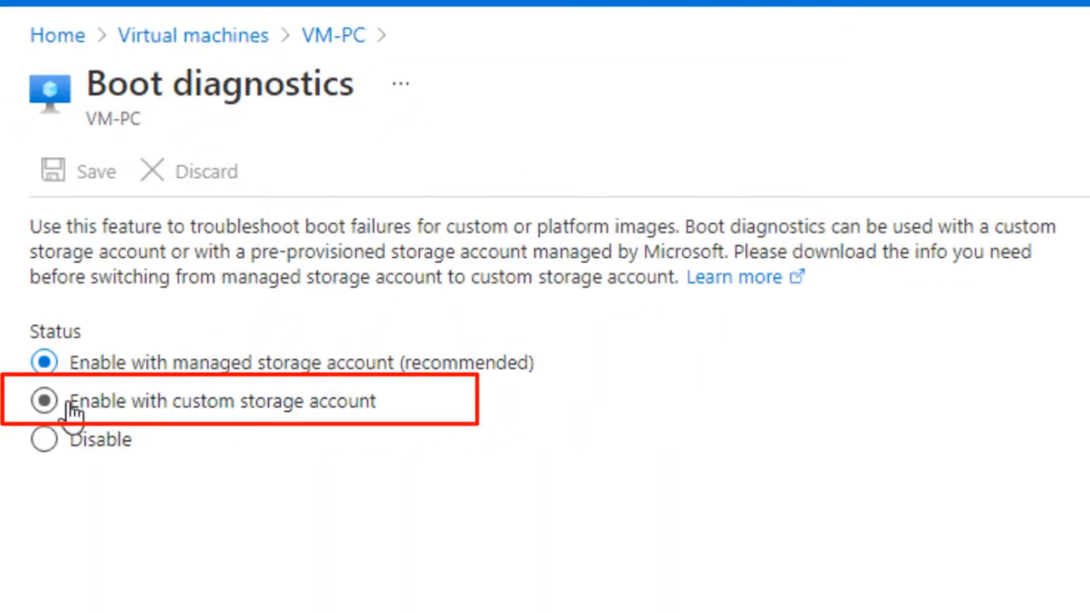
left_click(72, 412)
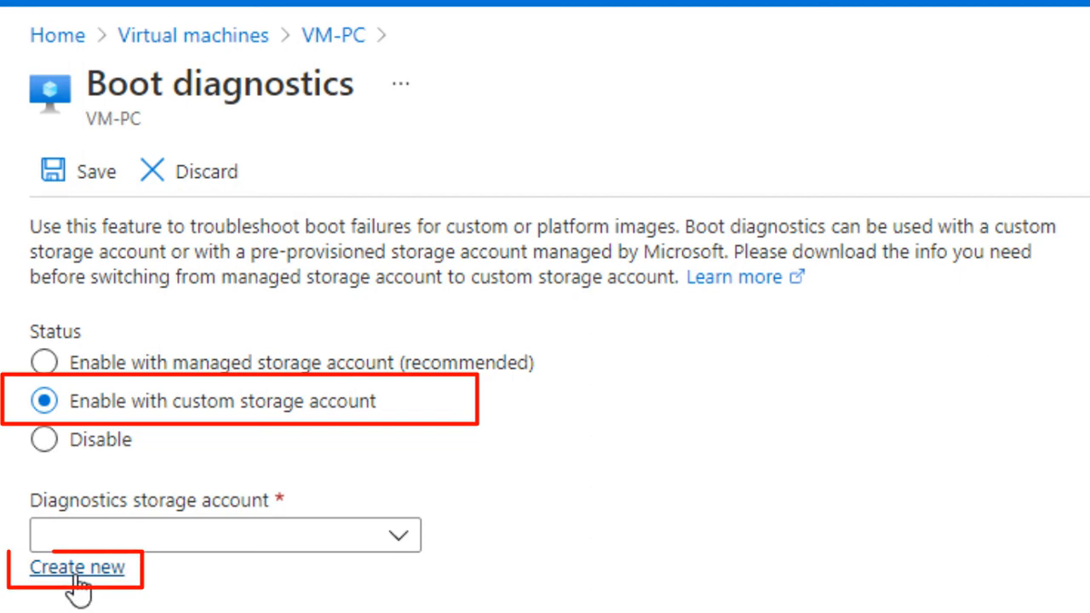
- Create a new diagnostics storage account named serial41 with general purpose v1, Standard performance and locally-redundant storage
left_click(76, 572)
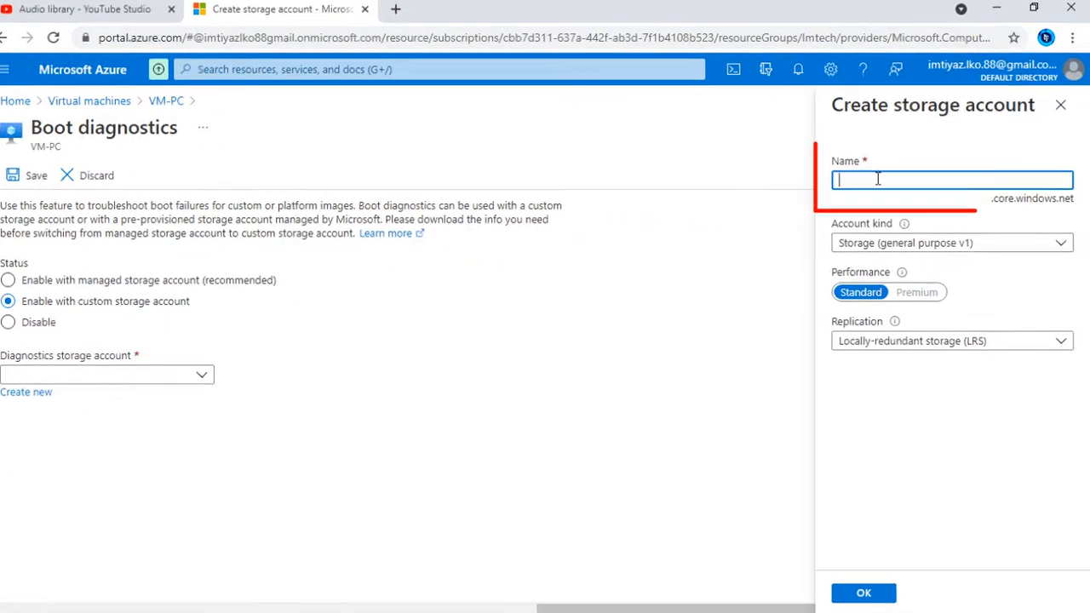
type("ser")
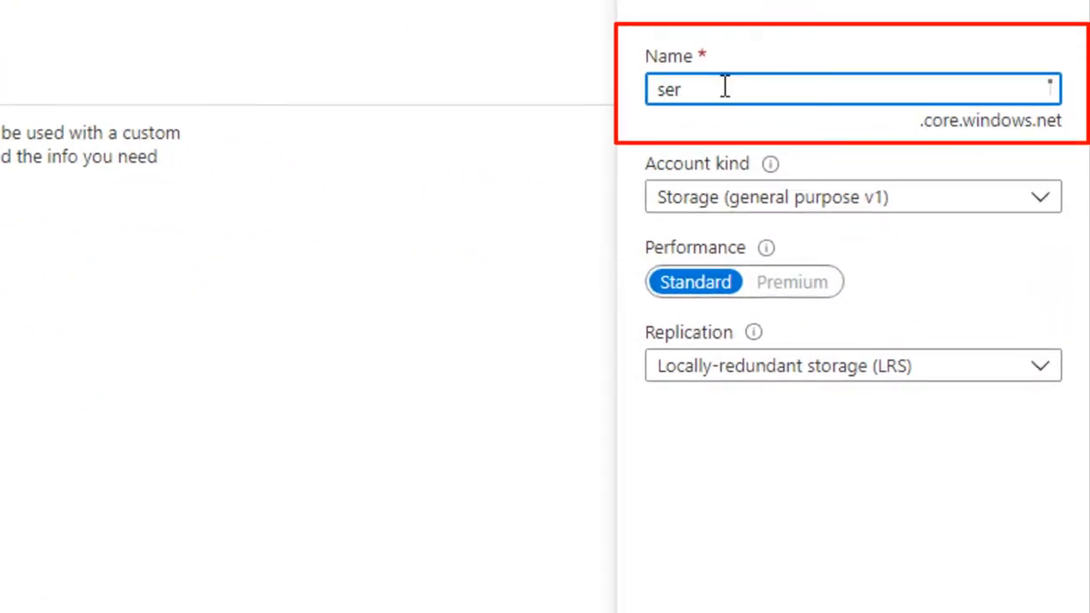
type("ial41")
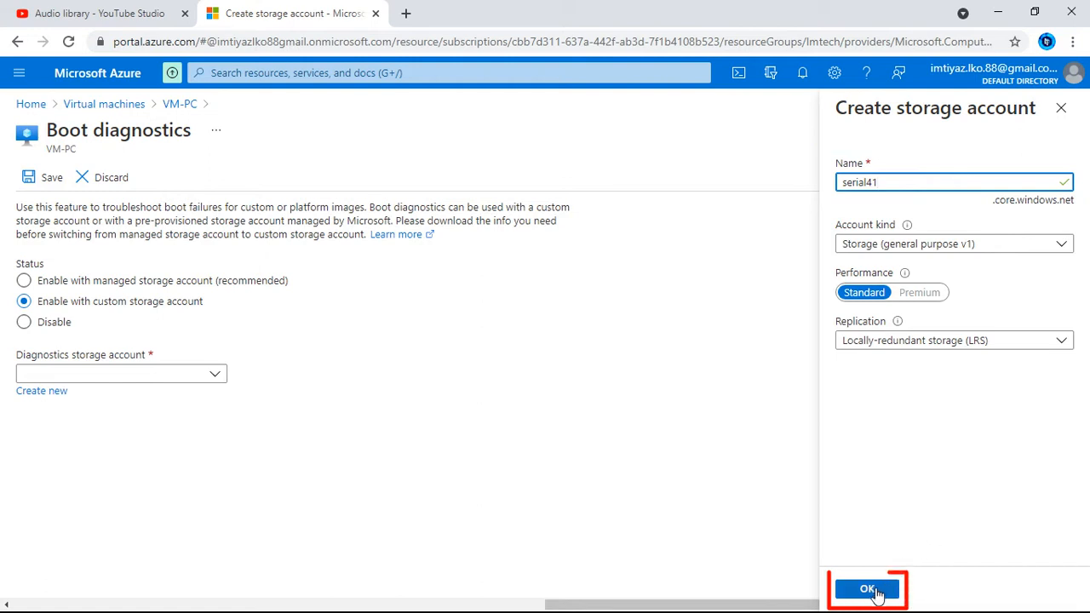
left_click(873, 590)
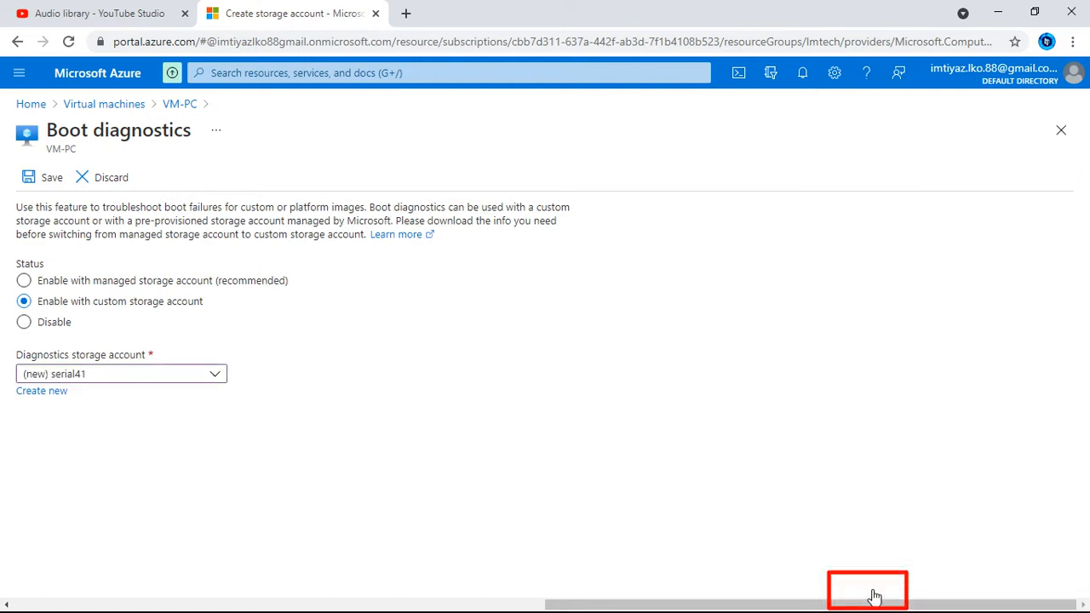
- Save the boot diagnostics settings for VM-PC, then close the notifications and the settings page
left_click(33, 186)
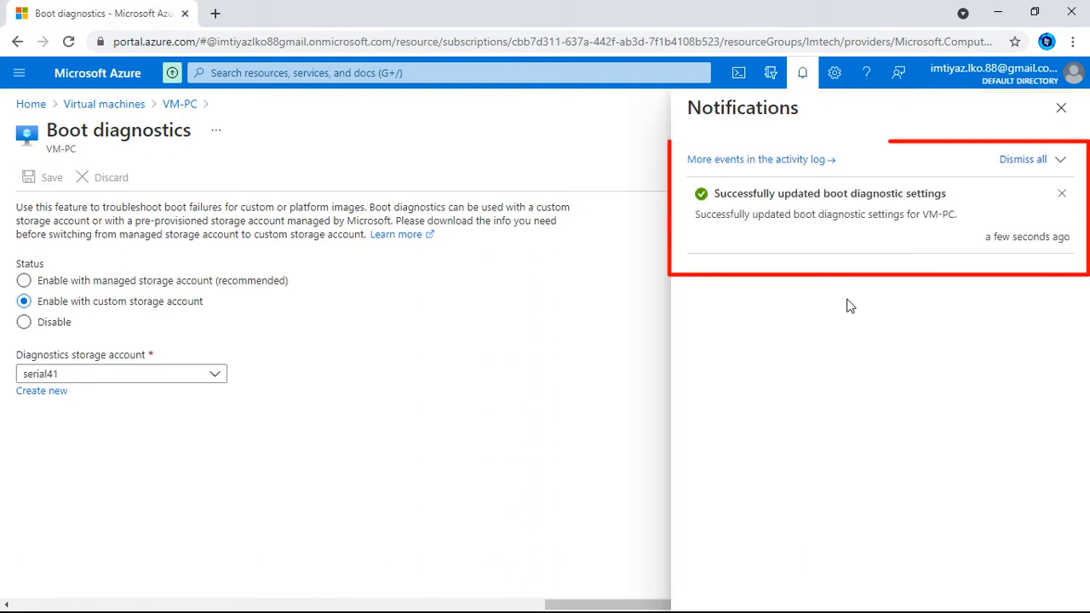
left_click(1059, 109)
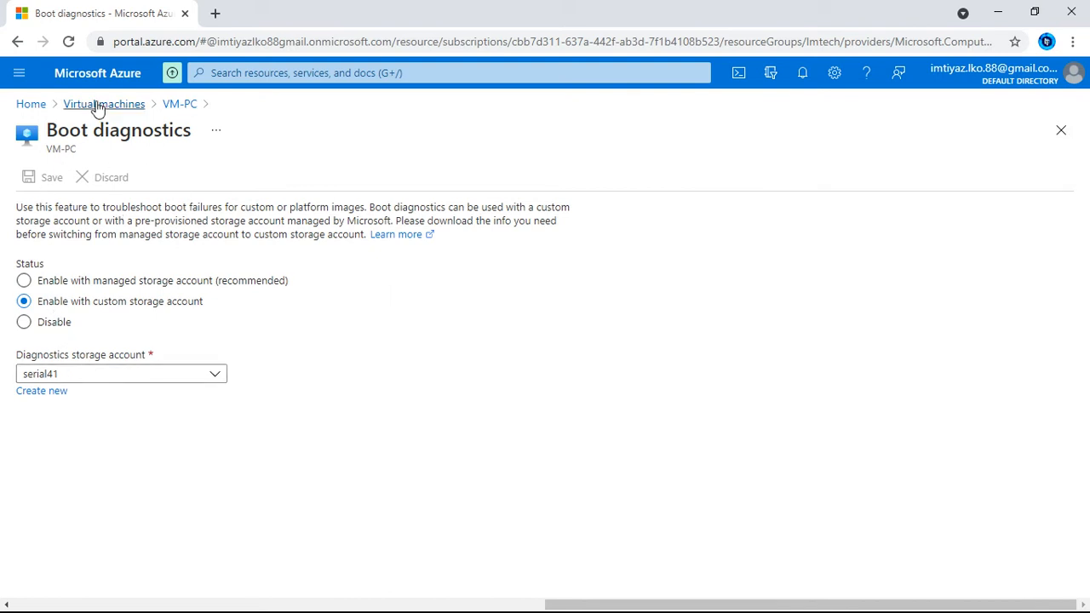
left_click(1061, 130)
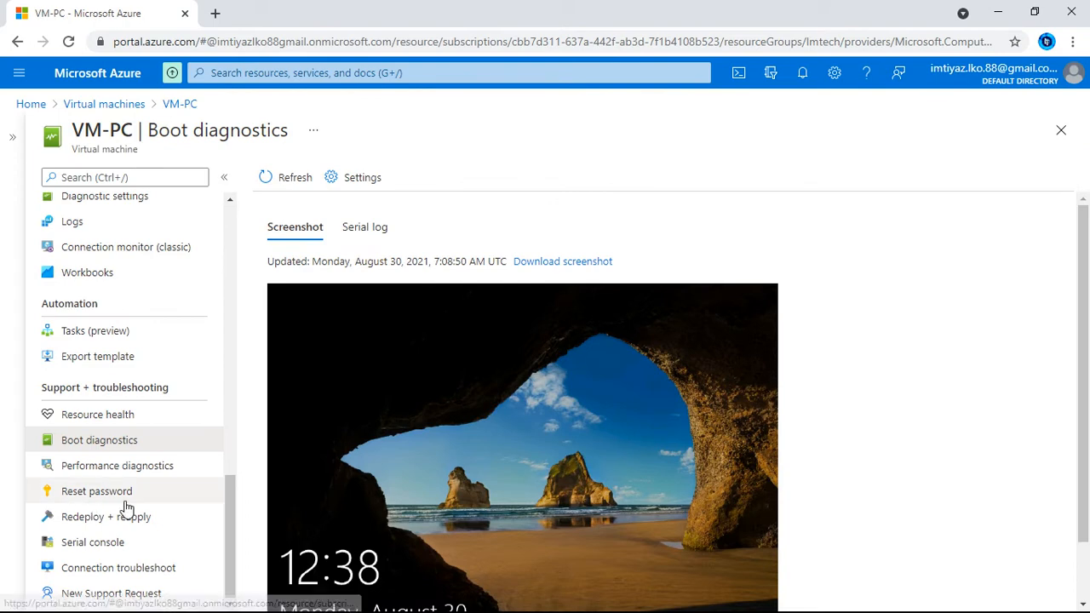
- Connect to VM-PC's serial console and launch a Command Prompt session with the cmd command
left_click(98, 547)
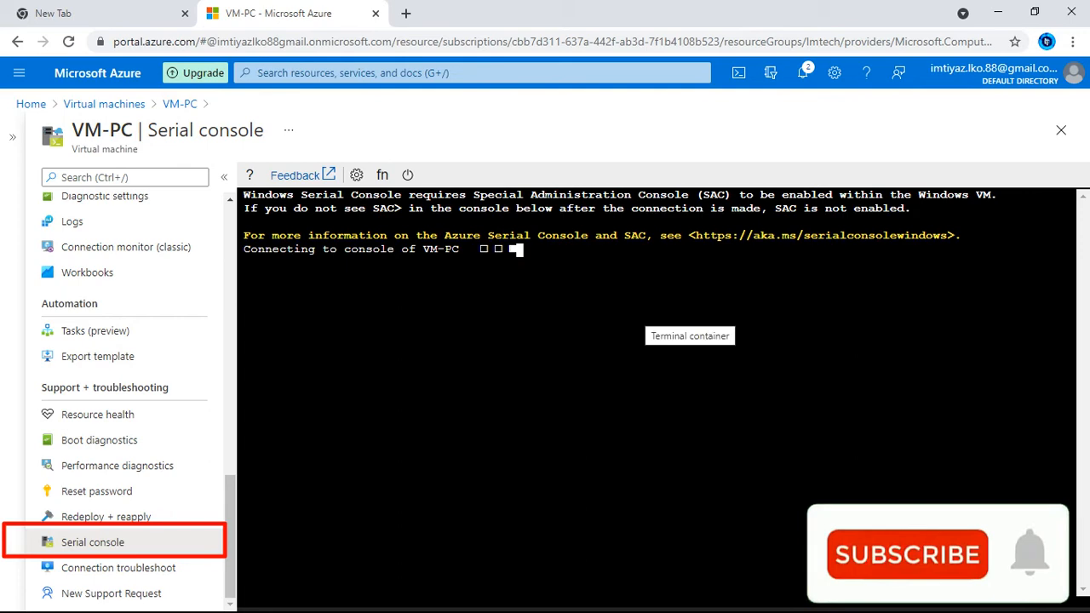
type("c")
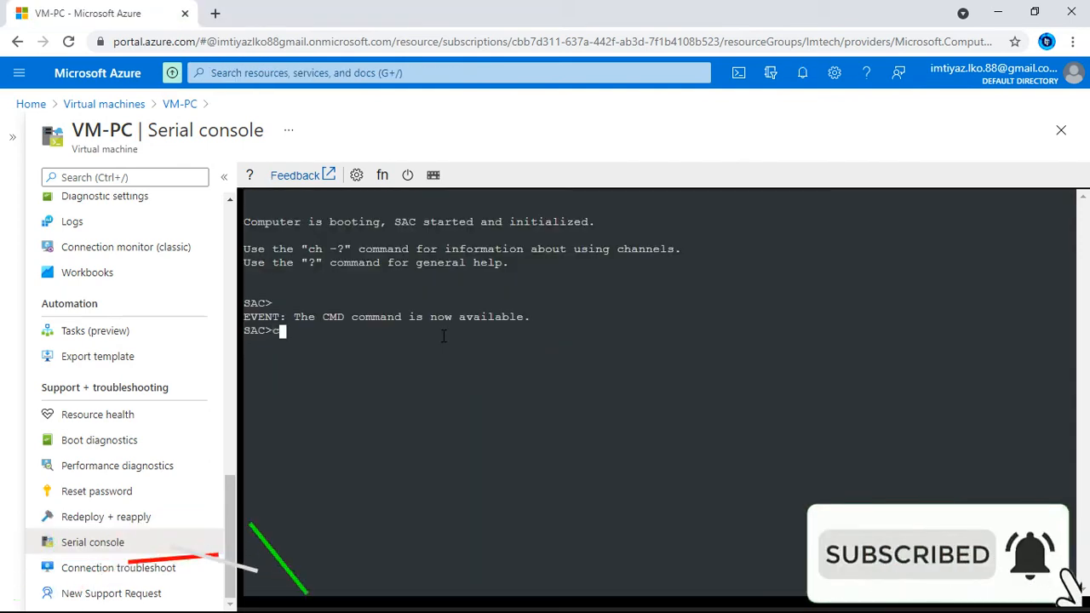
type("md")
key("Return")
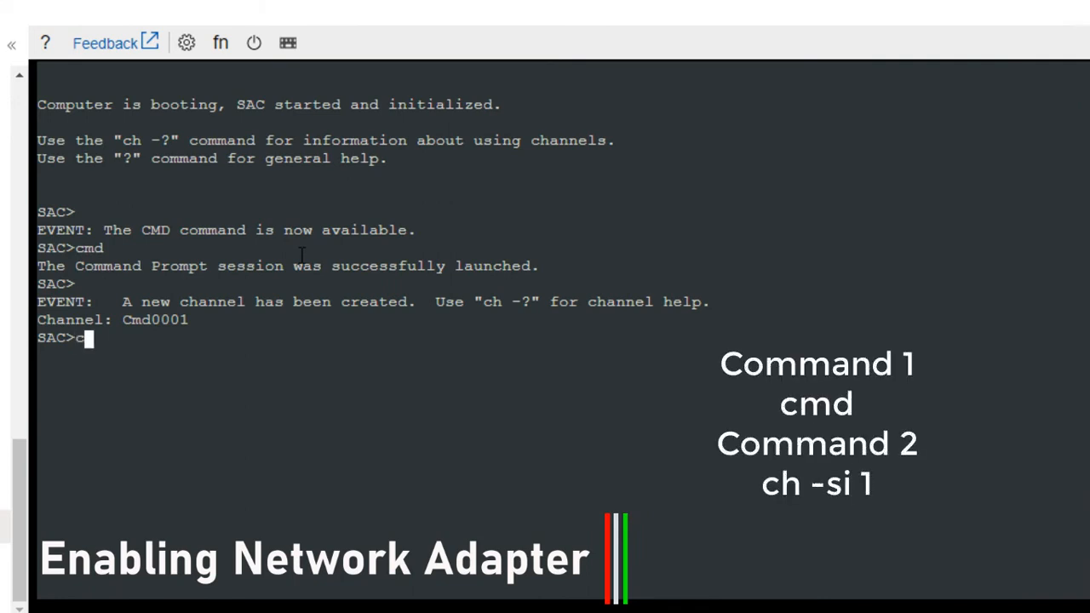
- Switch to the Command Prompt channel with ch -si 1 and view it to reach the login
type("ch")
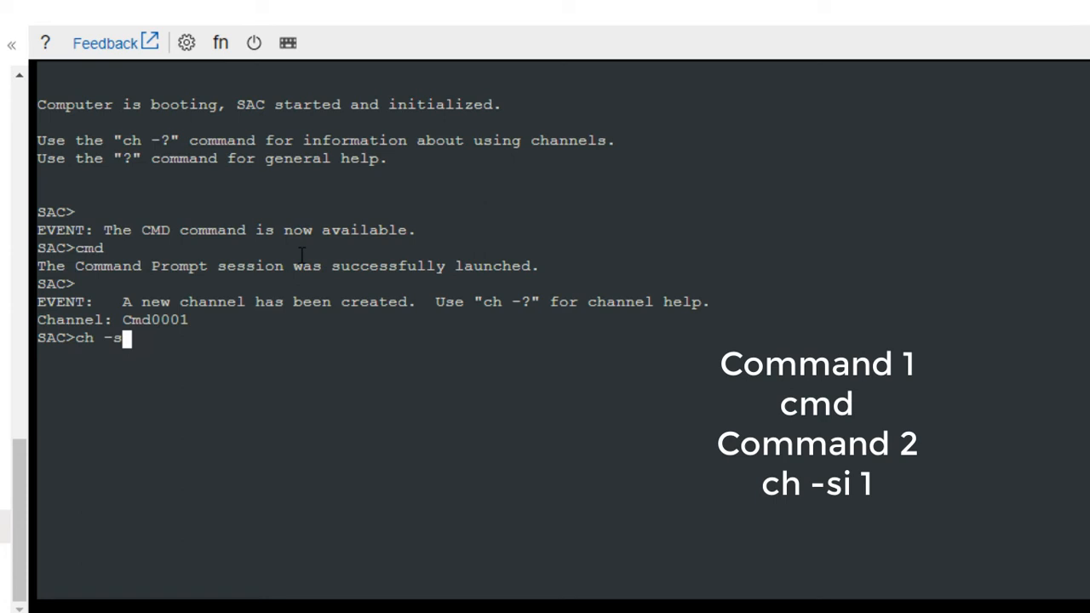
type(" -si ")
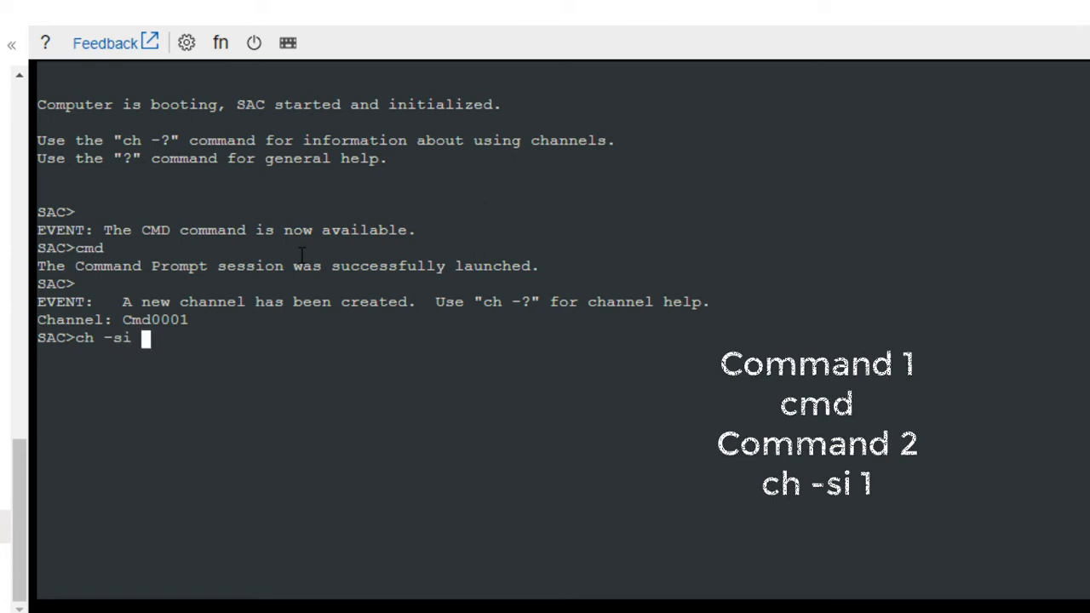
type("1")
key("Return")
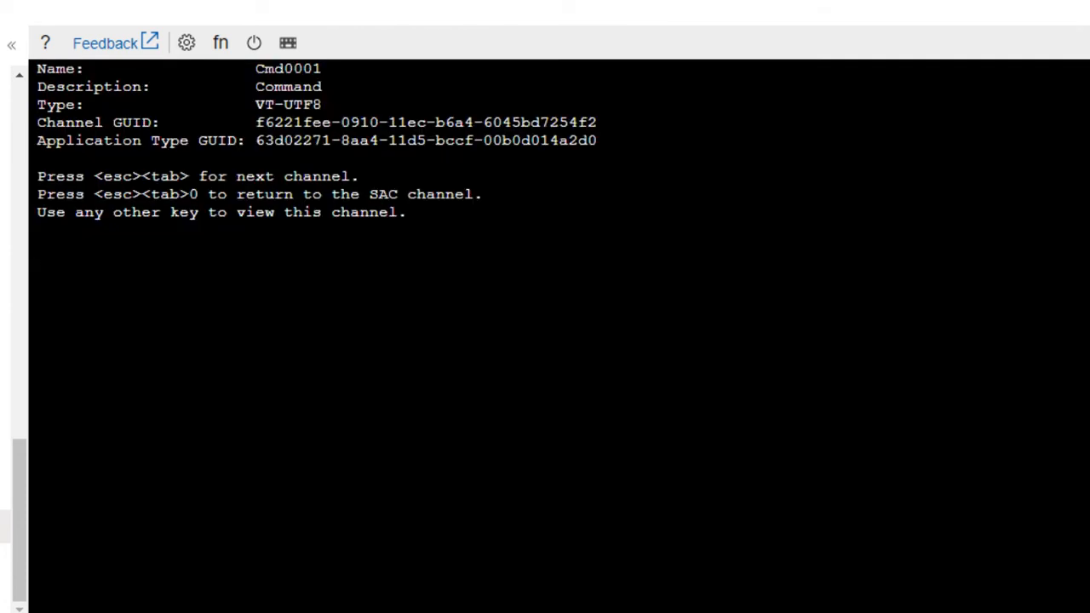
key("Return")
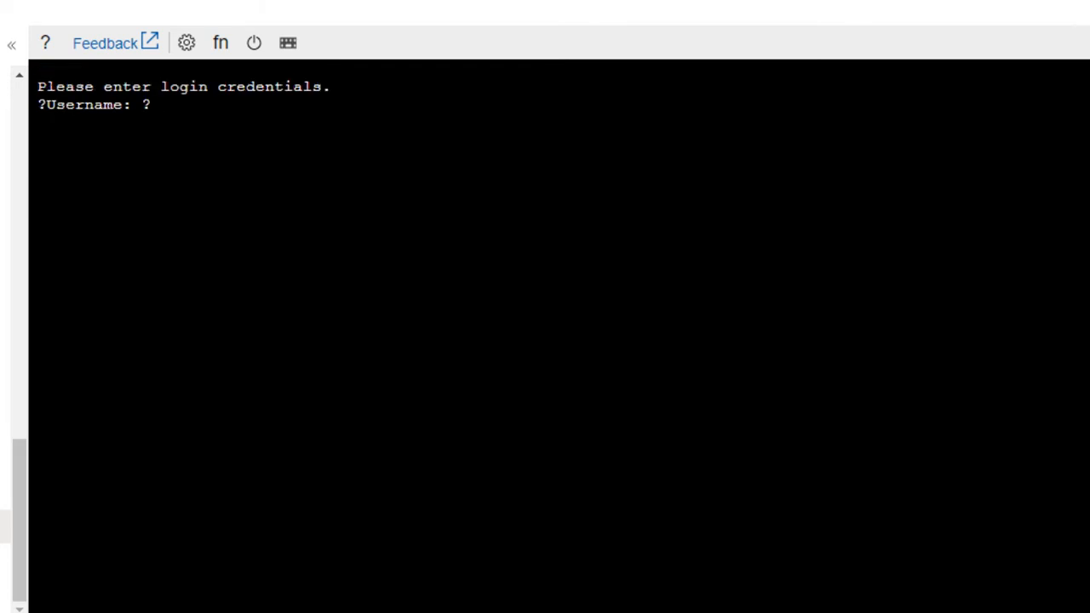
- Log in to the Command Prompt channel with username vmpc, a blank domain and the VM's account password
type("vmpc")
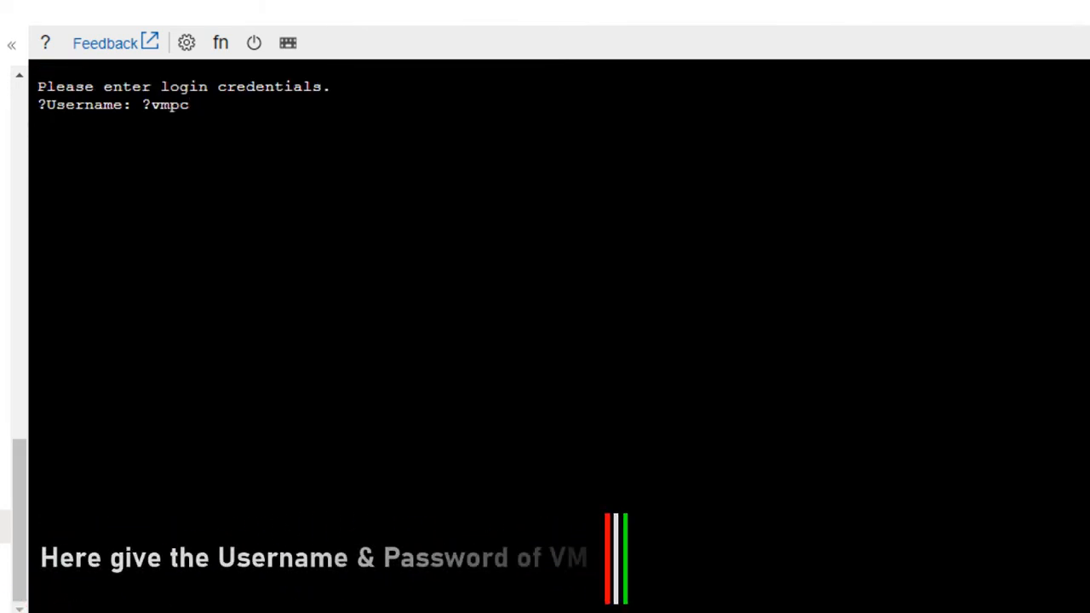
key("Return")
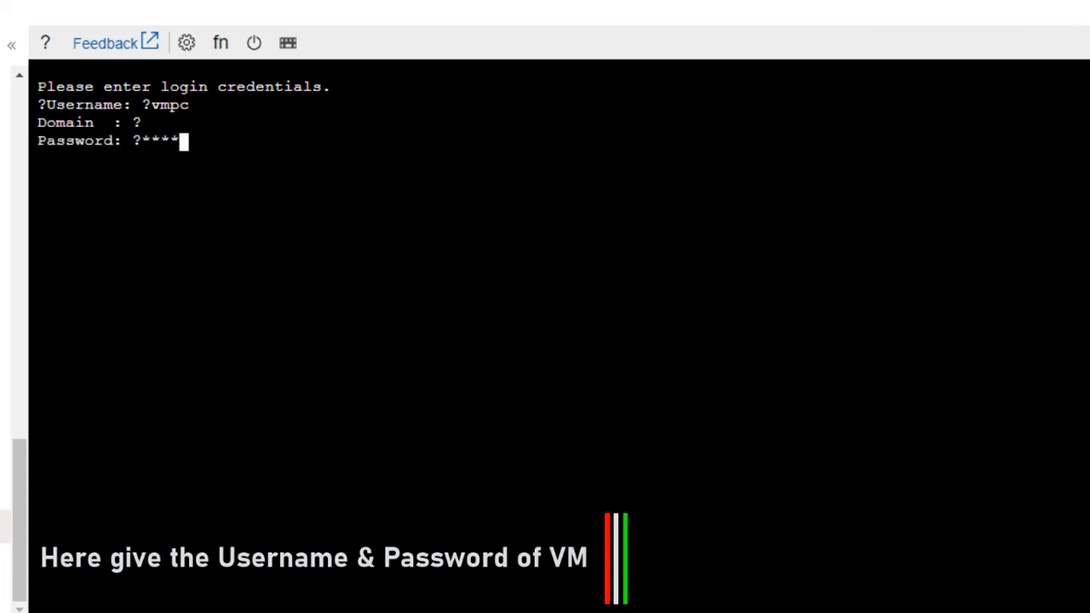
type("*")
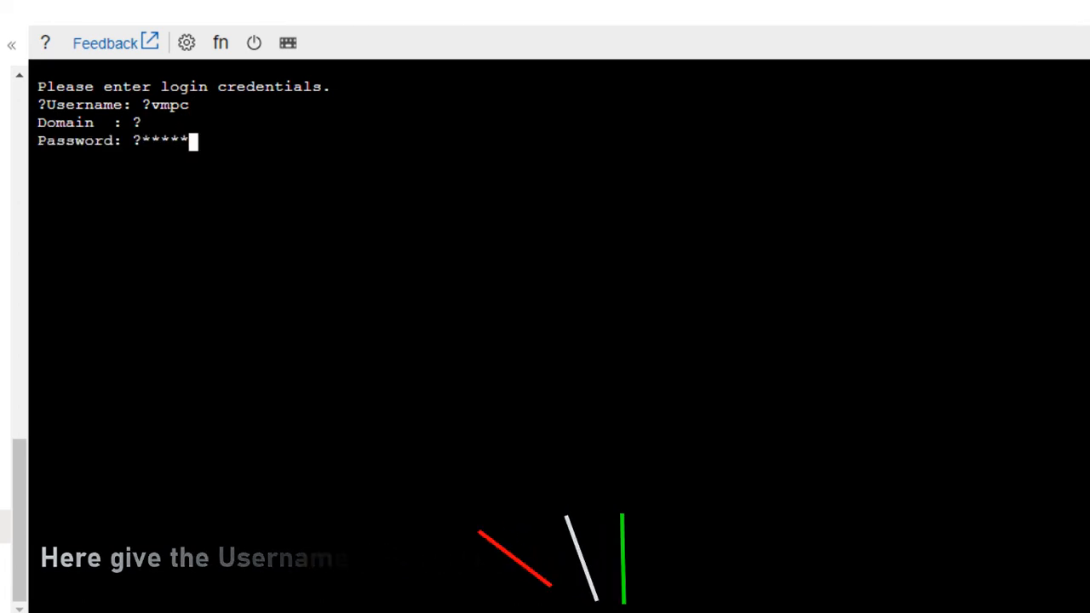
type("*")
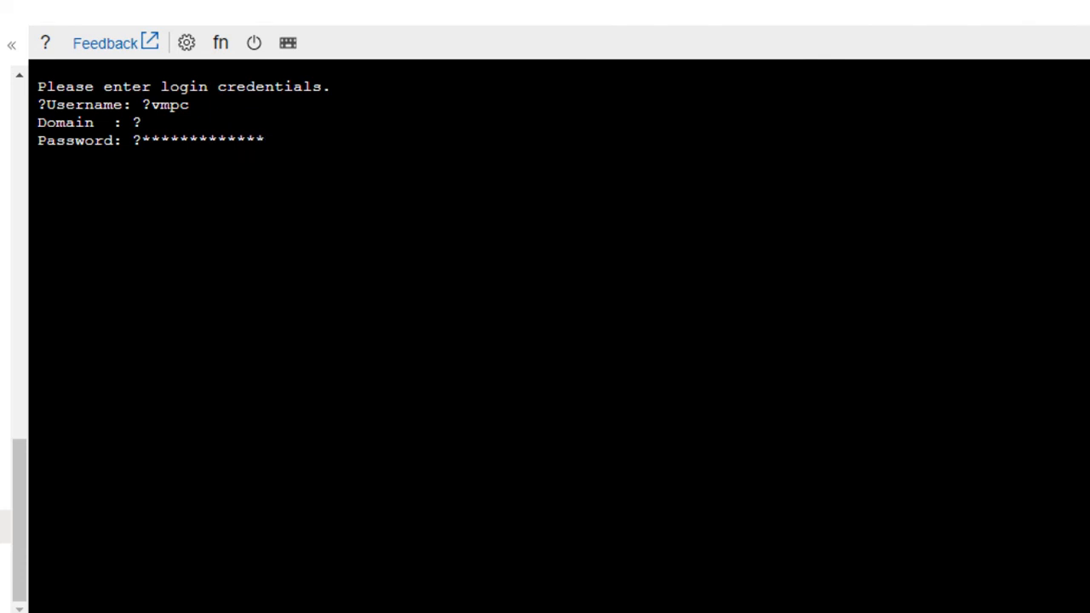
key("Return")
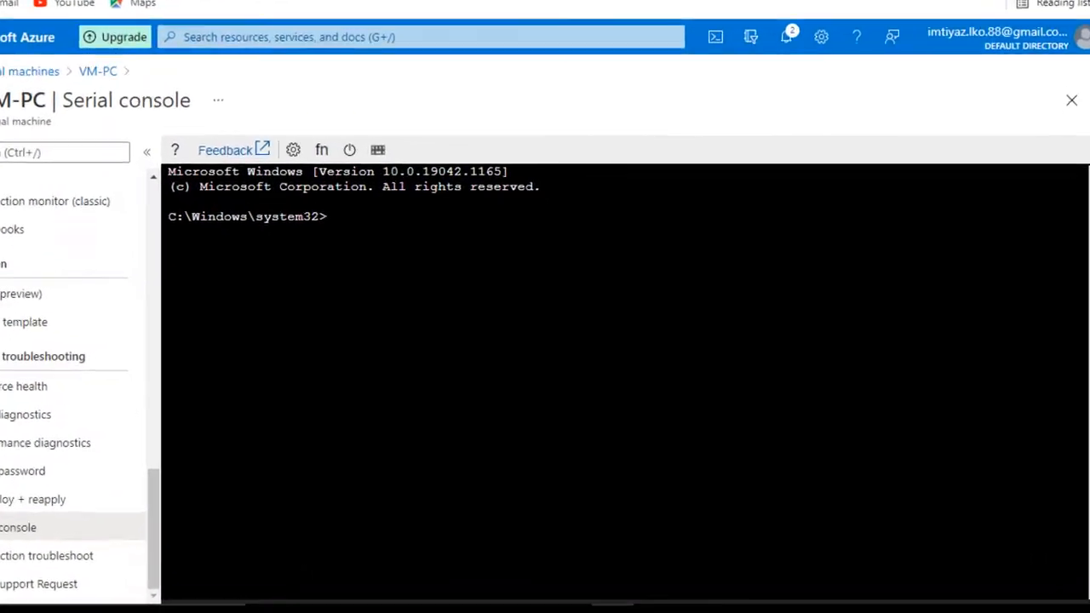
- List the VM's network interfaces and their admin states with netsh interface show interface
type("n")
type("et")
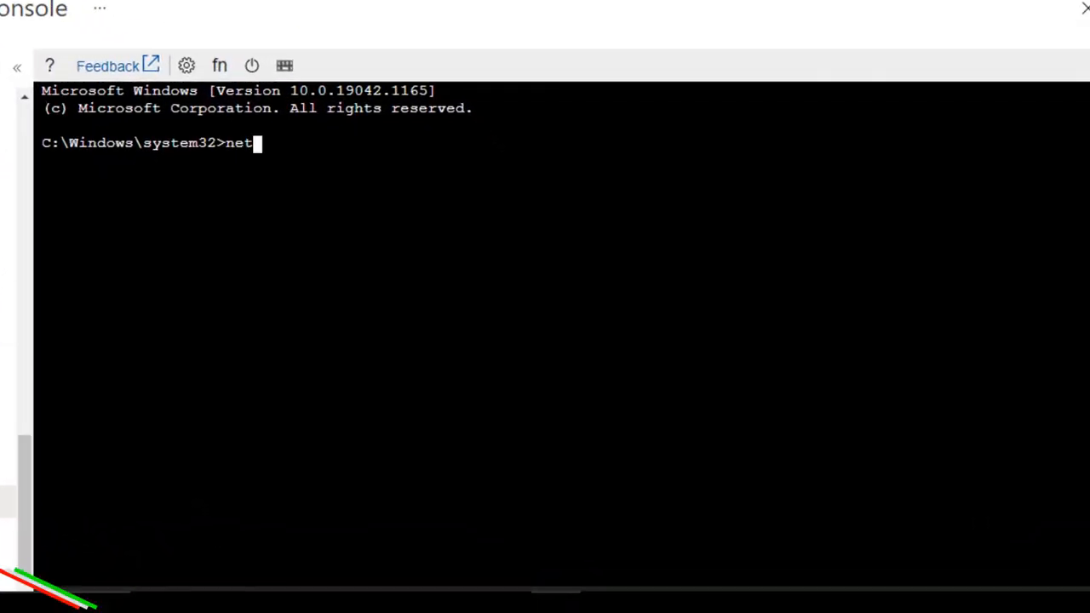
type("sh i")
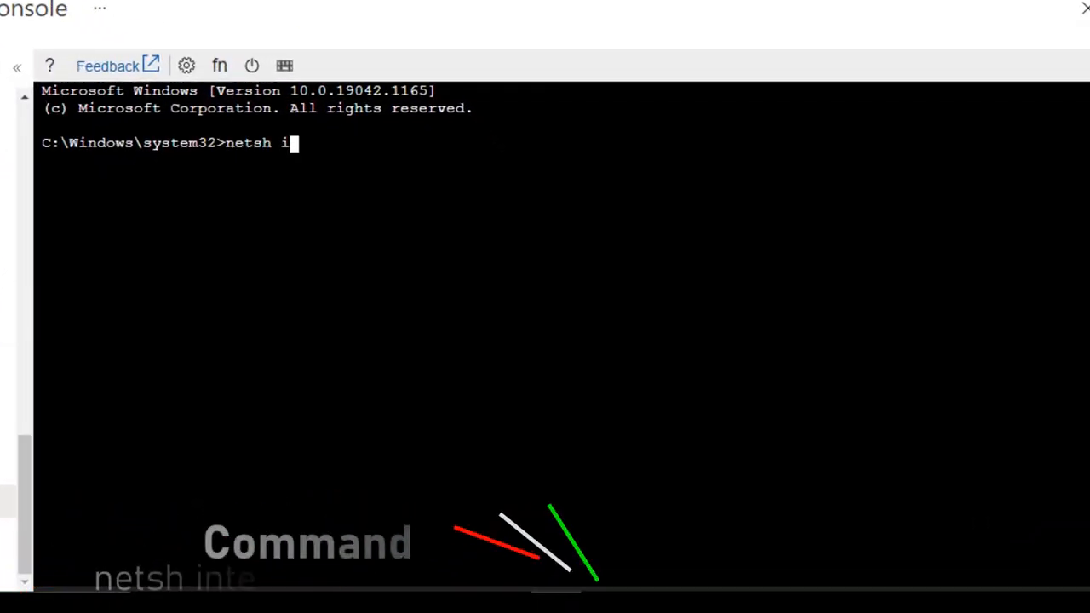
type("nterface show i")
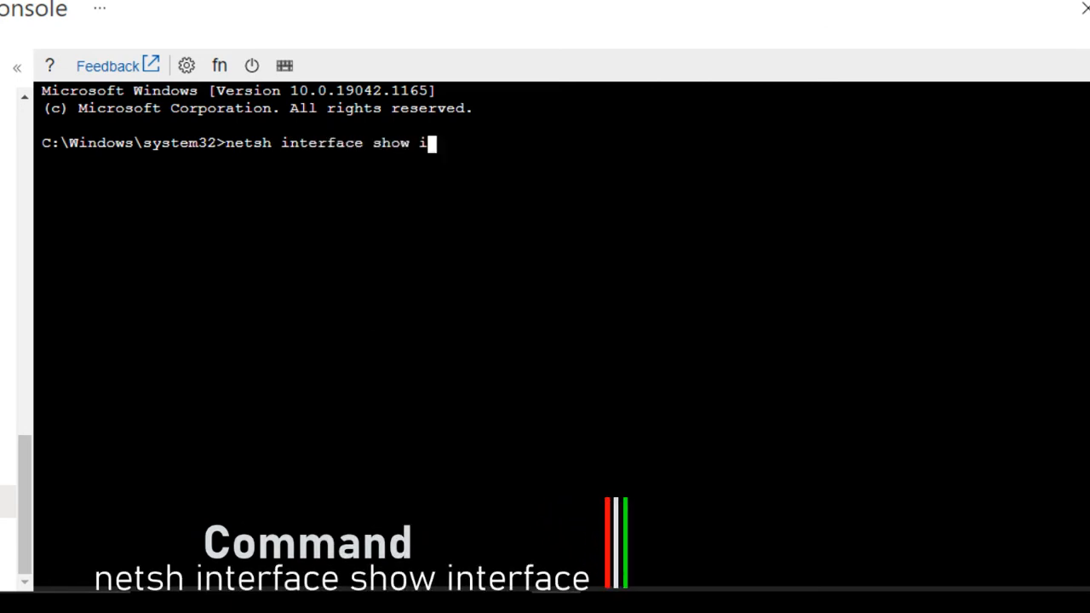
type("nterface")
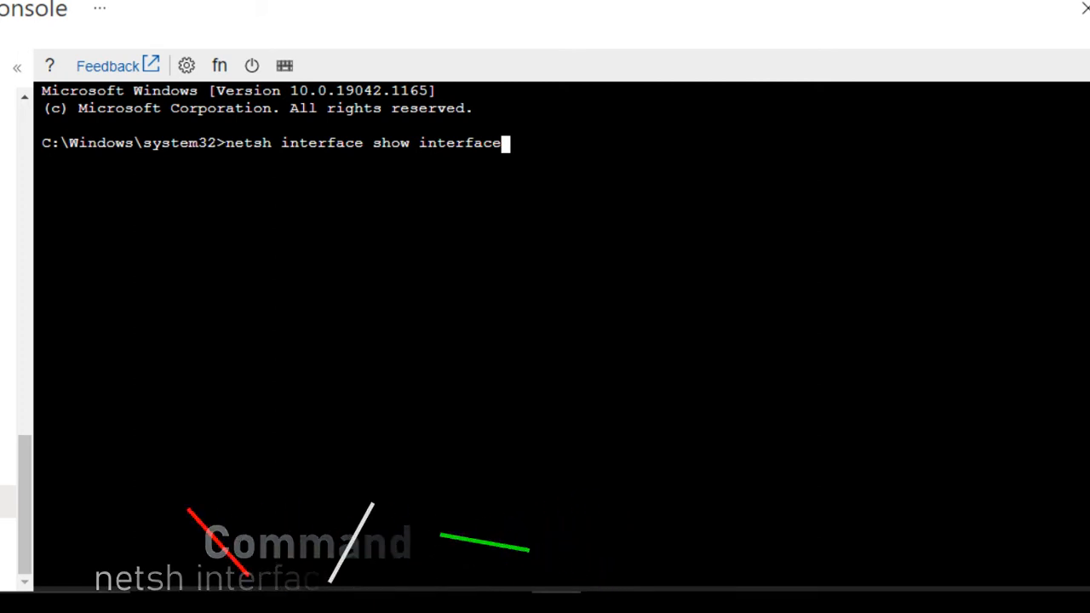
key("Return")
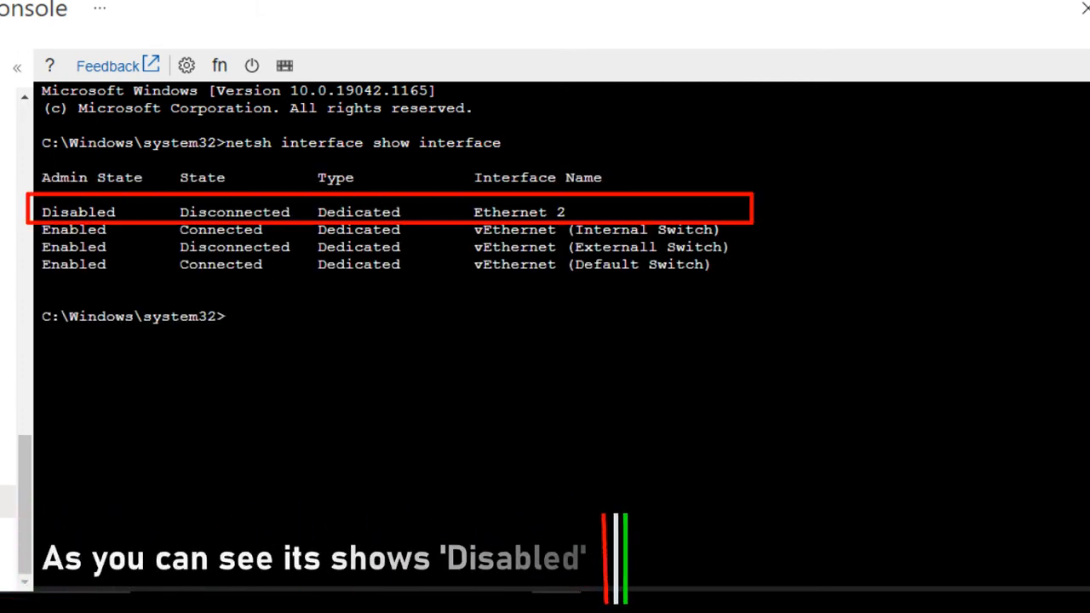
- Enable the Ethernet 2 adapter by running netsh interface set interface "Ethernet 2" enable
type("netsh i")
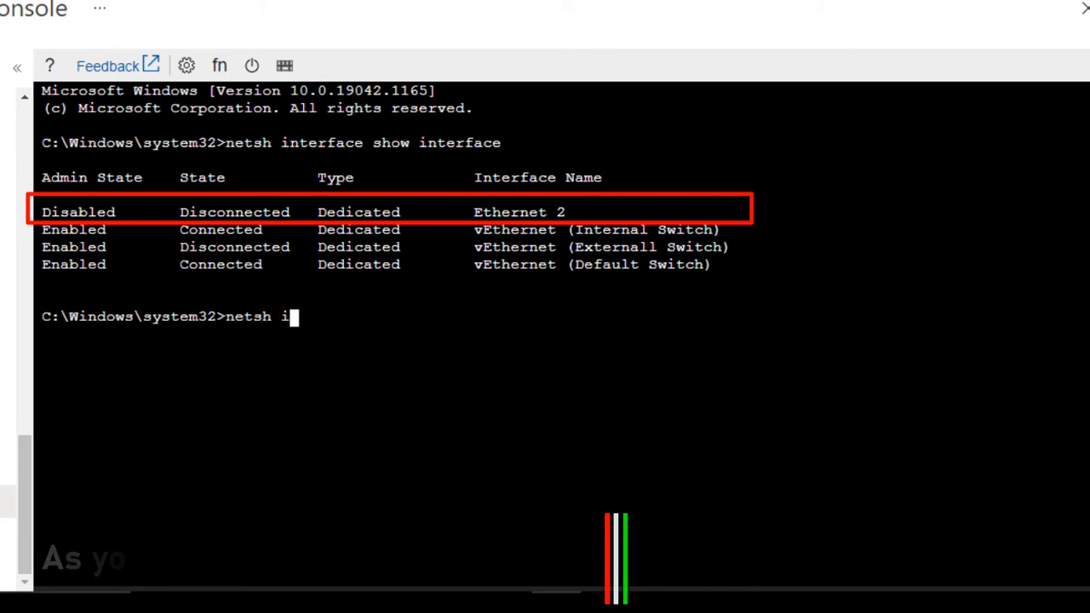
type("nterfa")
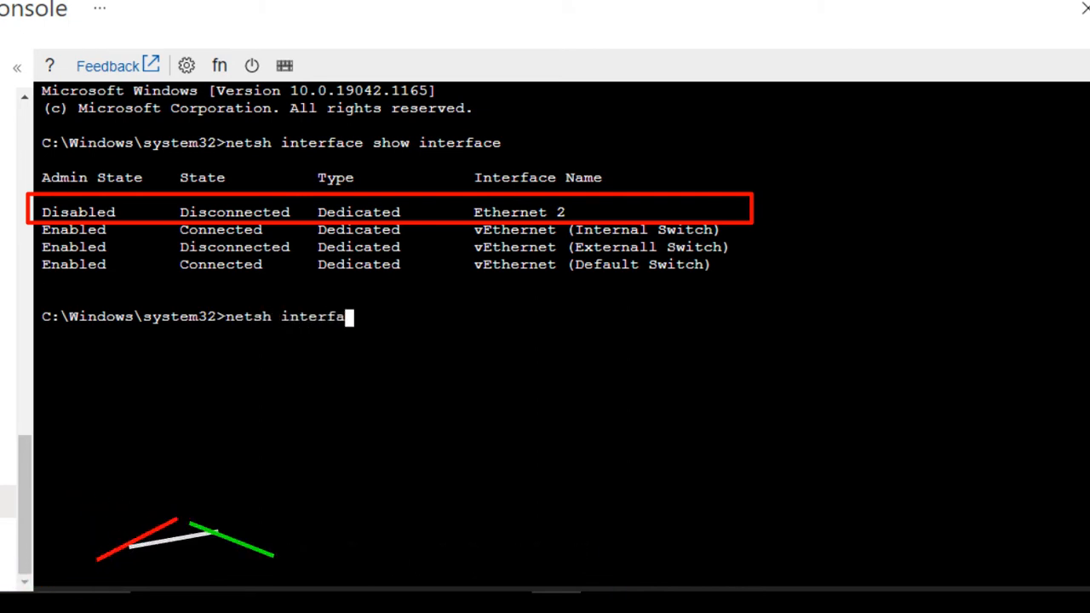
type("ce ")
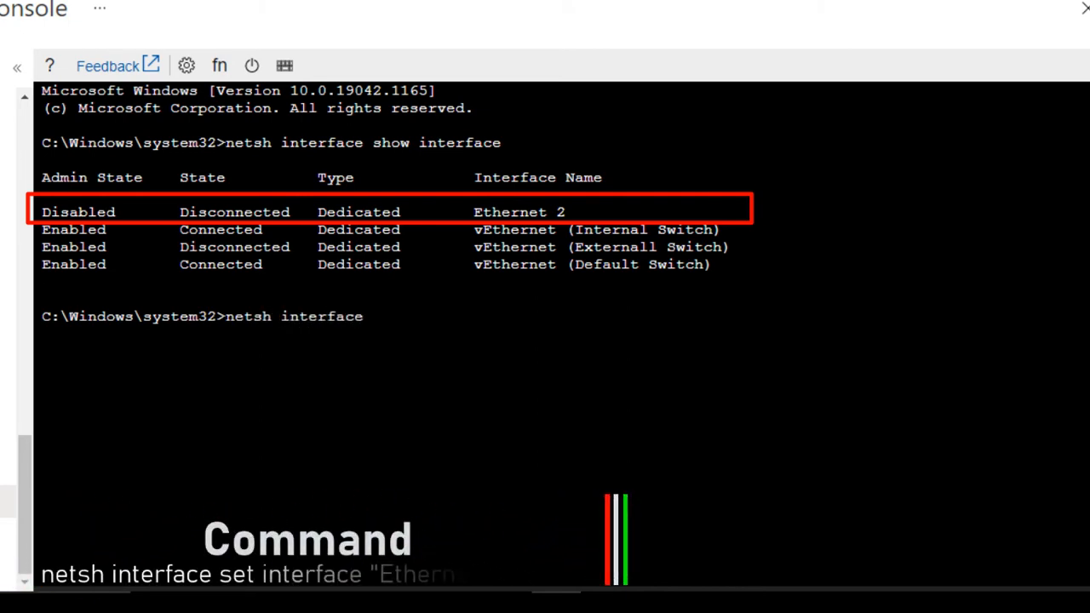
type("set inte")
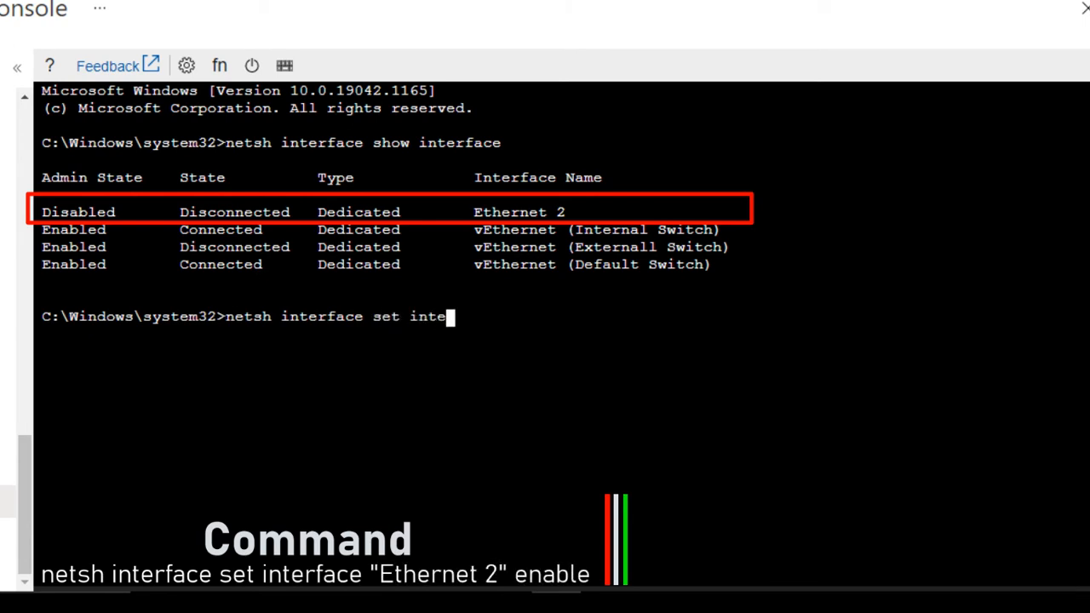
type("rface")
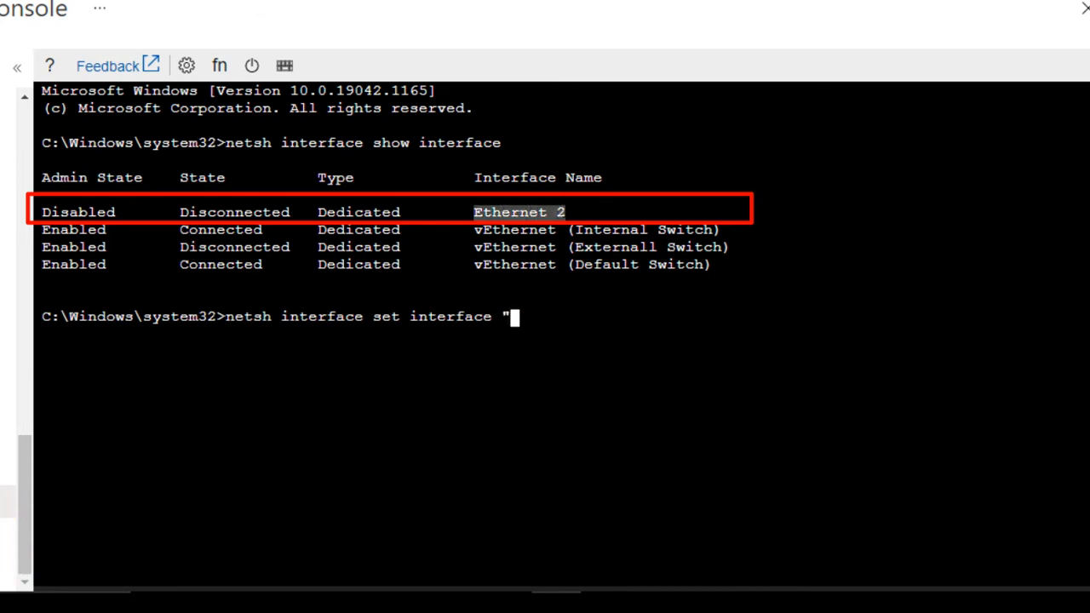
right_click(556, 213)
left_click(607, 254)
right_click(528, 316)
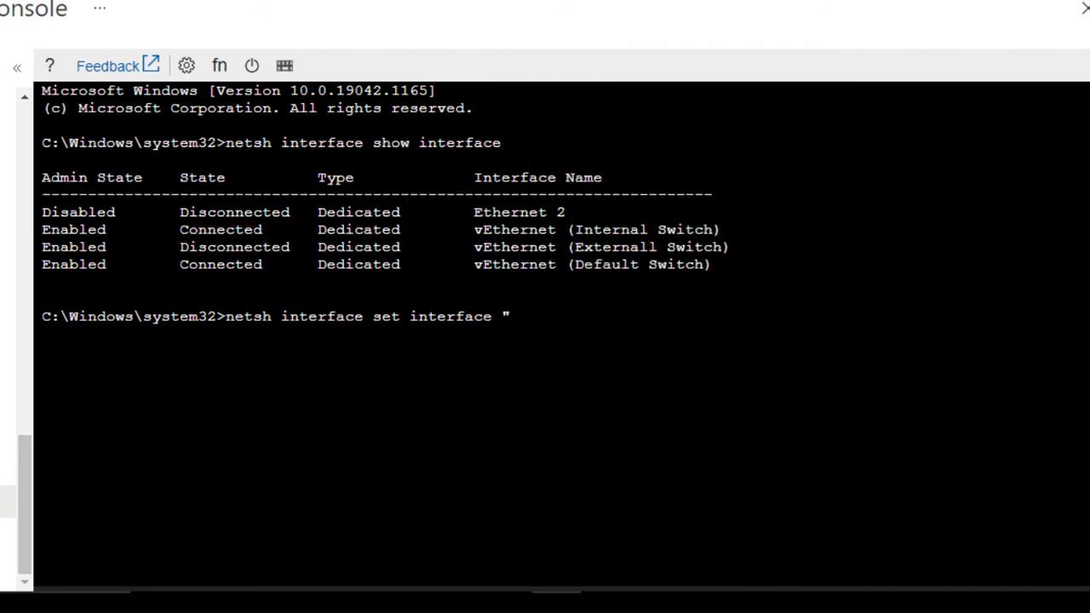
type("Ethernet 2\" ")
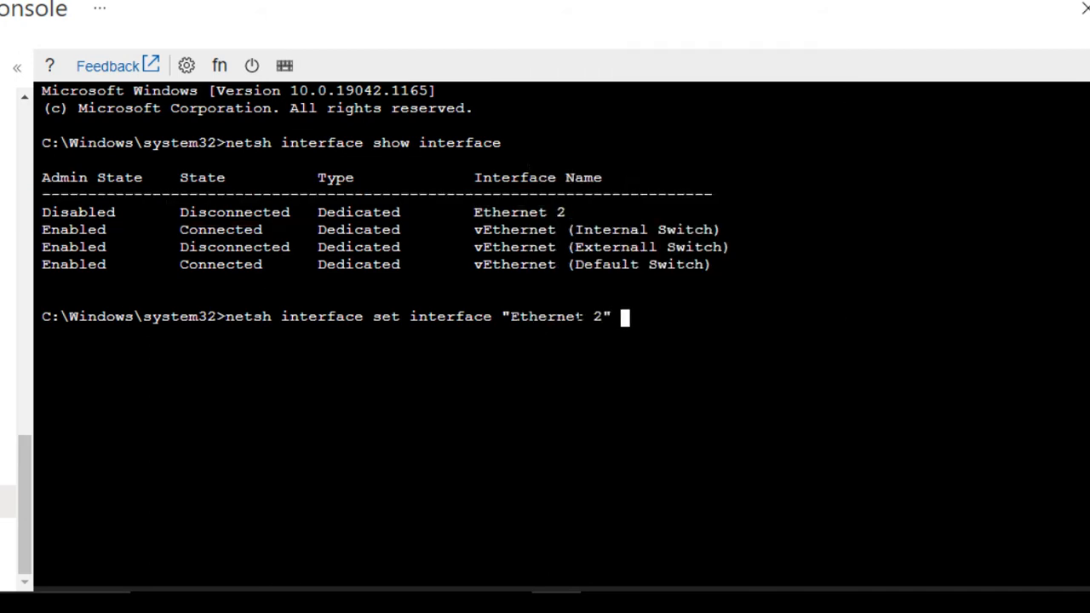
type("enable")
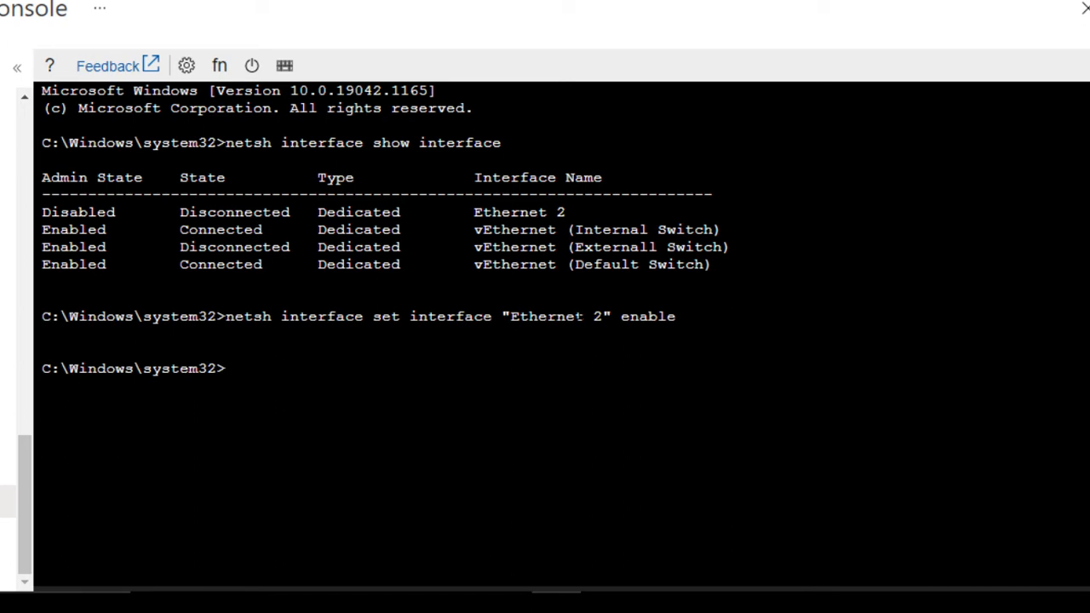
- Run netsh interface show interface again to check the state of Ethernet 2
type("netsh interfac")
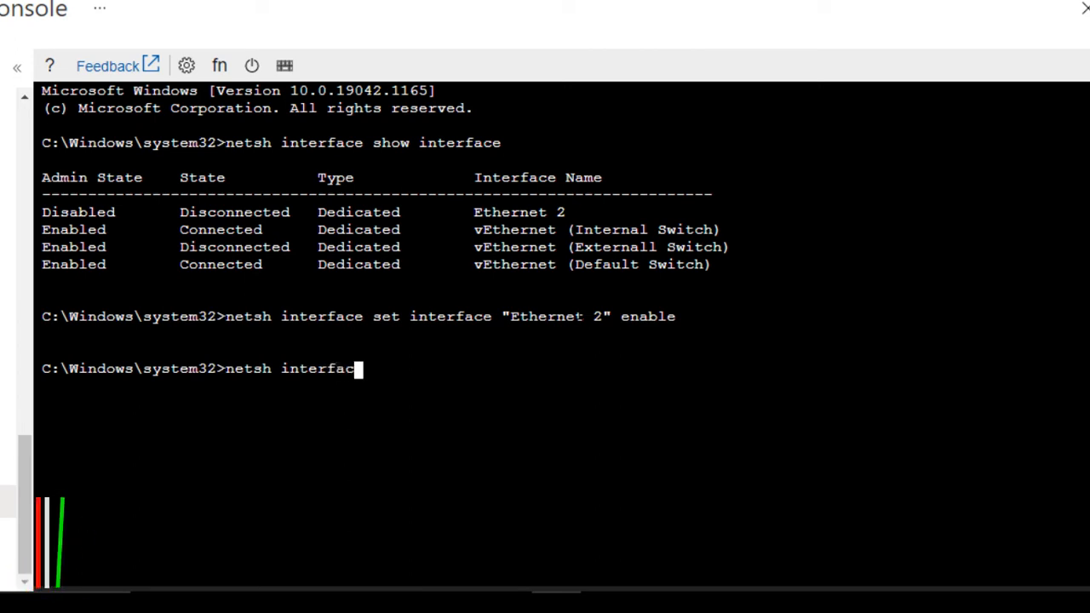
type("e show")
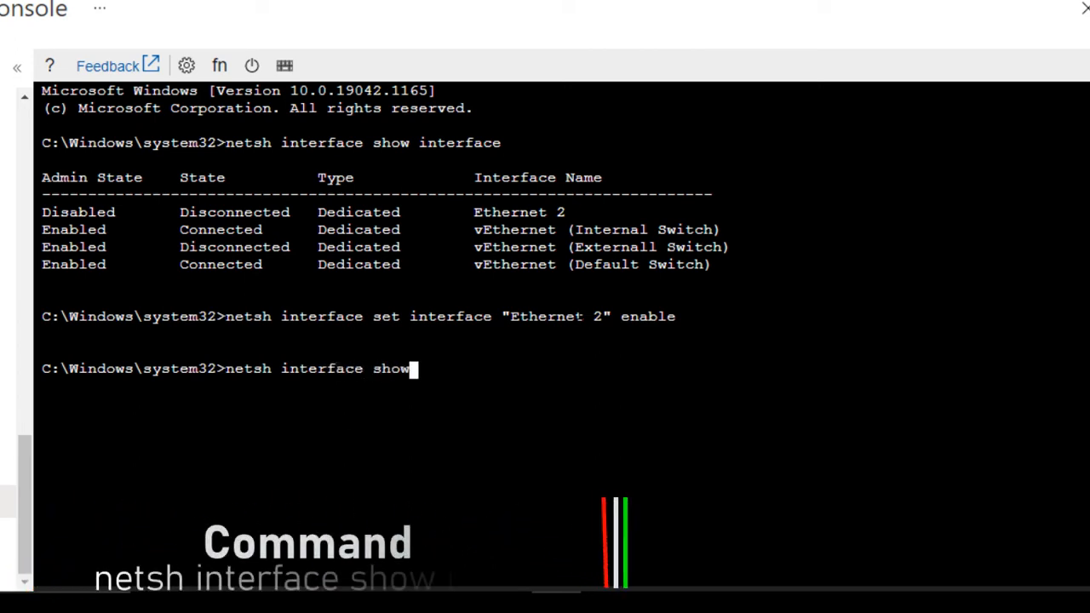
type(" interfa")
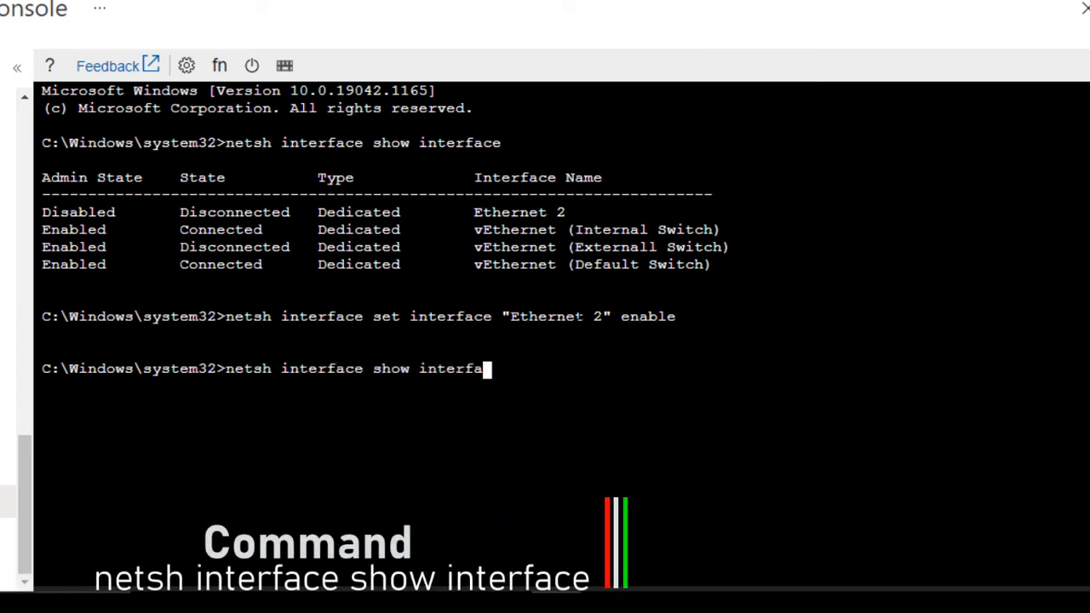
type("ce")
key("Return")
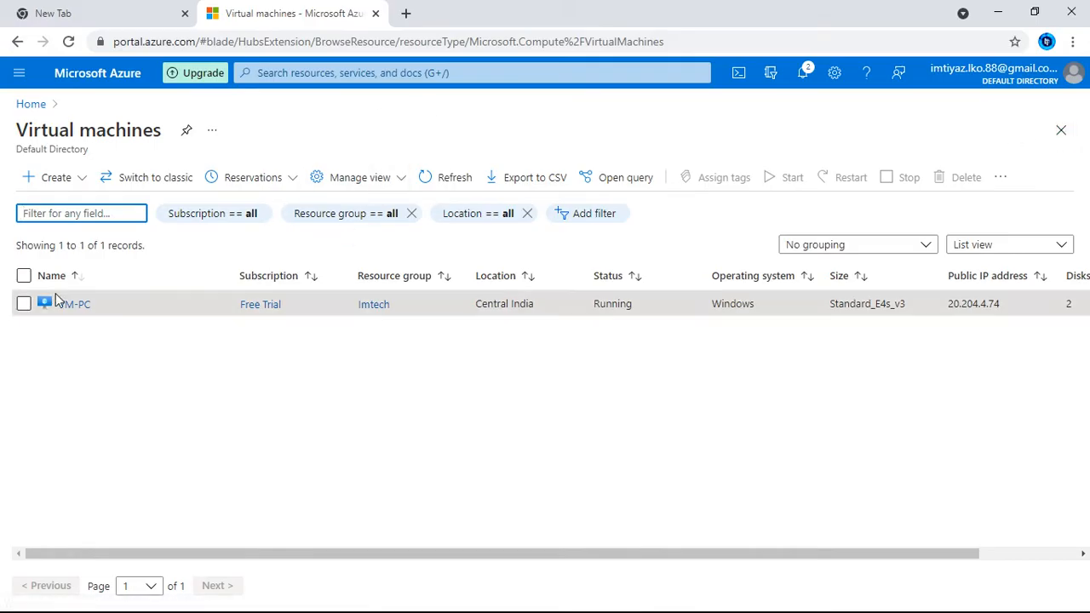
- Minimize the browser and launch Remote Desktop Connection on the local computer by running mstsc
left_click(69, 314)
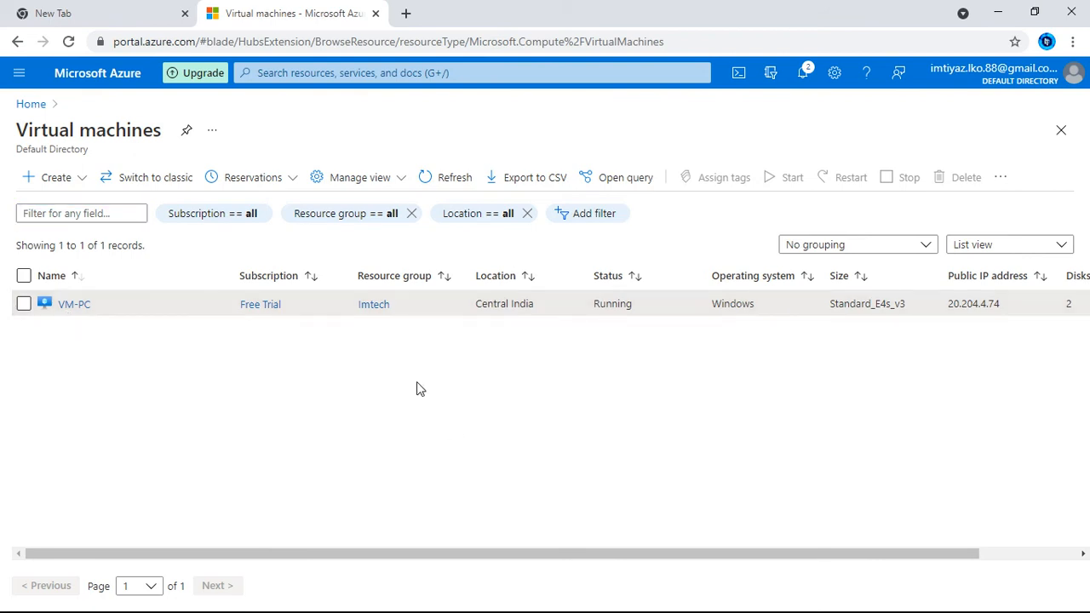
left_click(1002, 11)
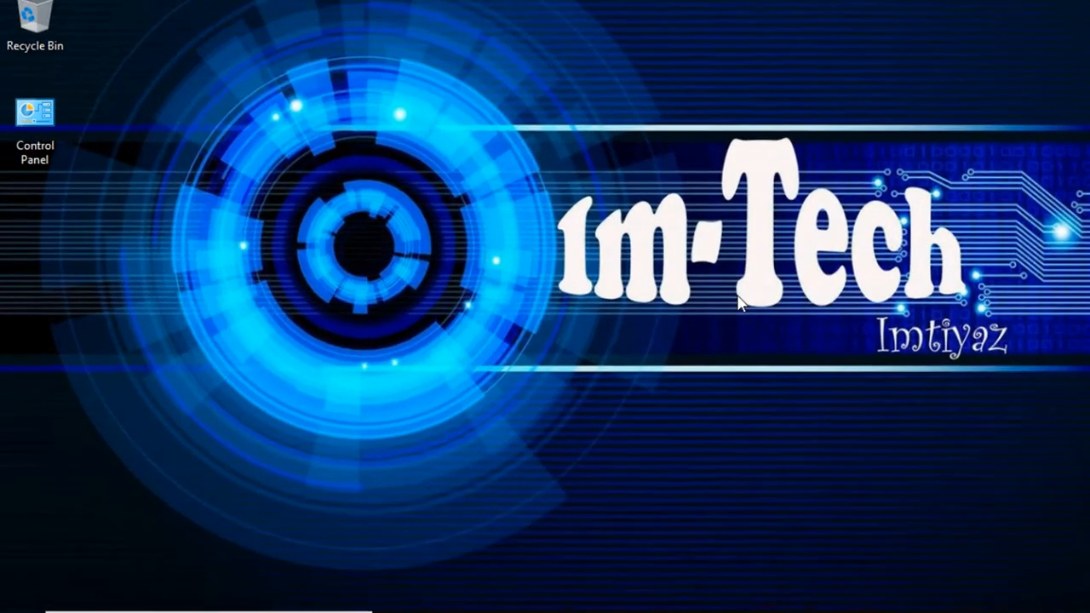
key("super+r")
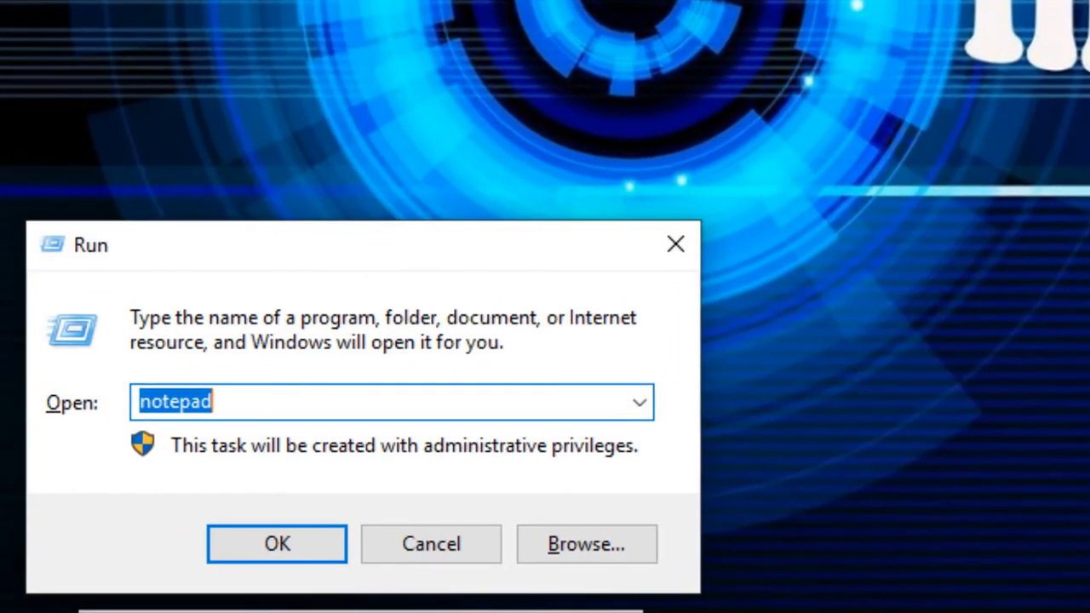
type("m")
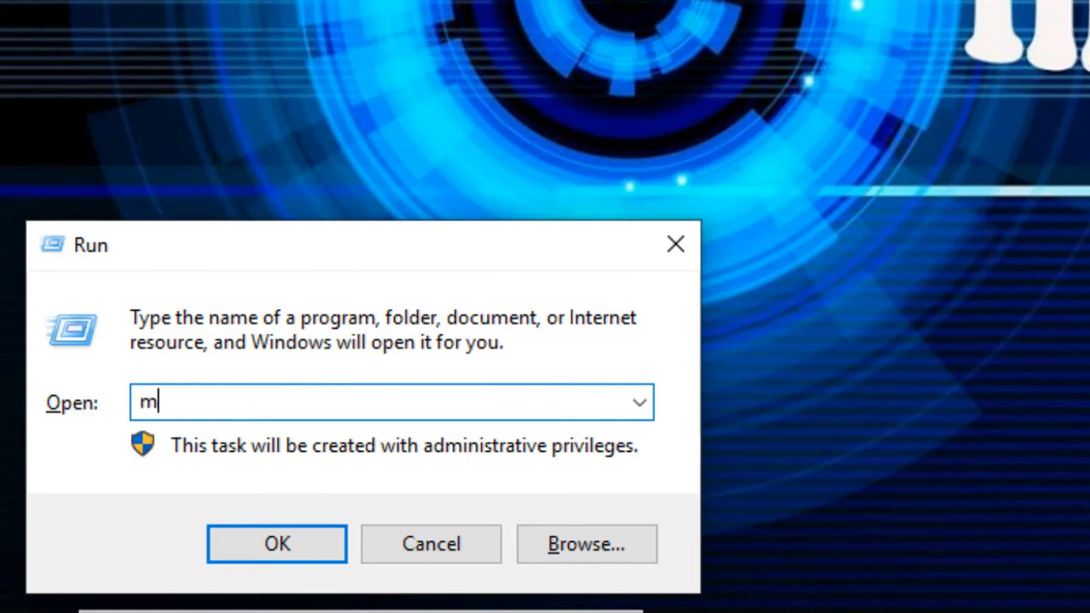
key("BackSpace")
type("mstsc")
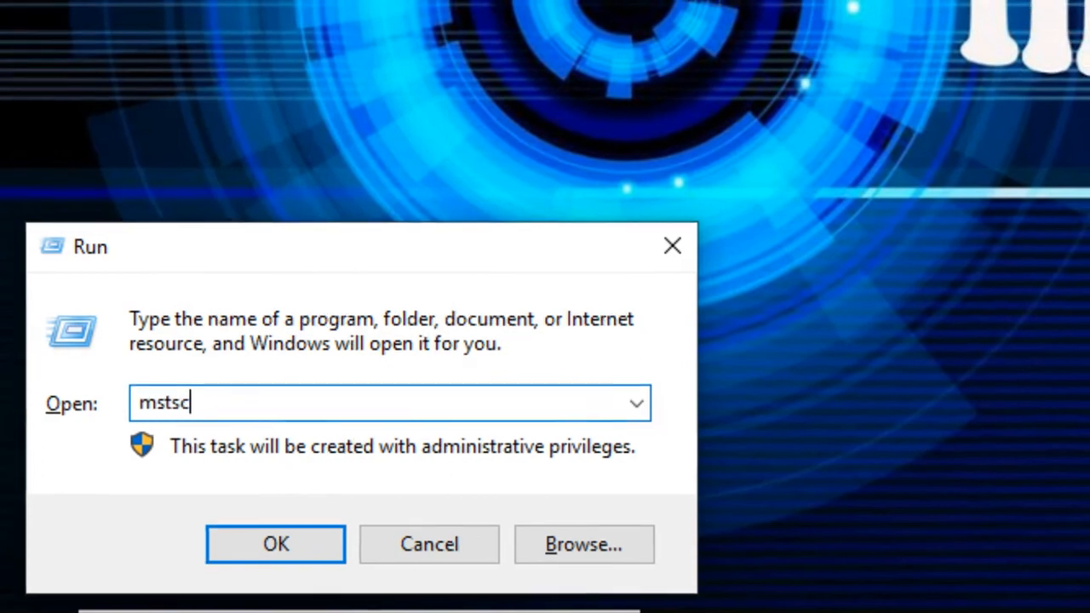
key("Return")
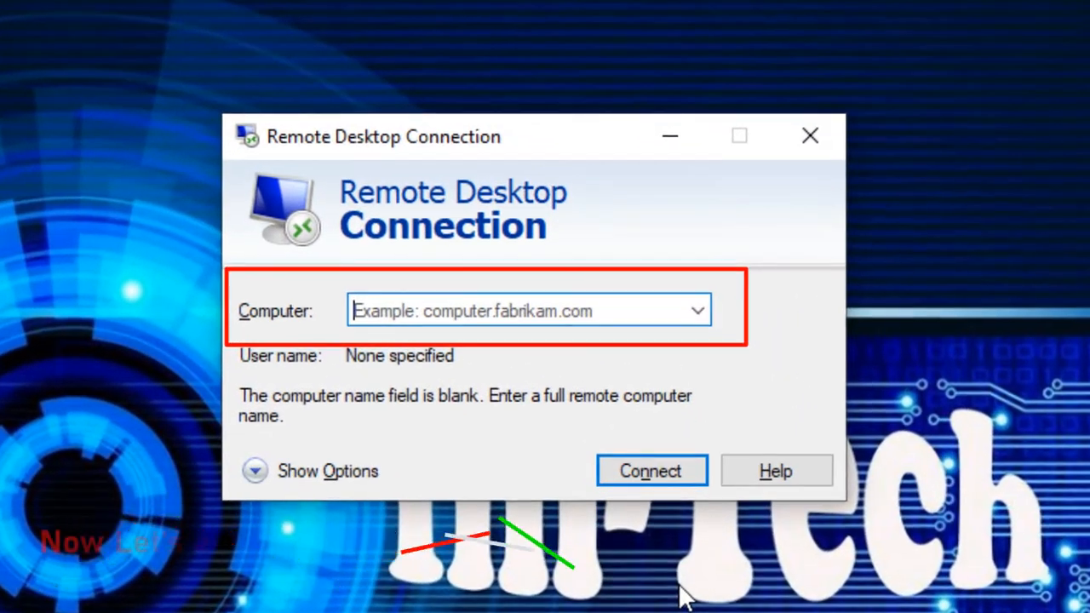
- Start a remote desktop connection to the computer at 20.204.4.74
type("20.20")
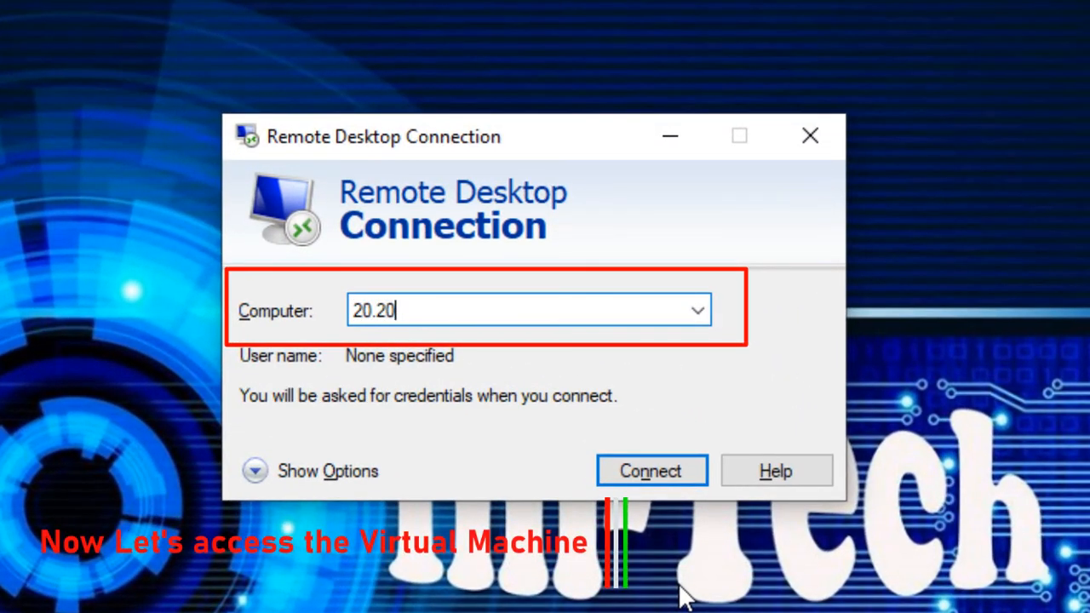
type("4.4.")
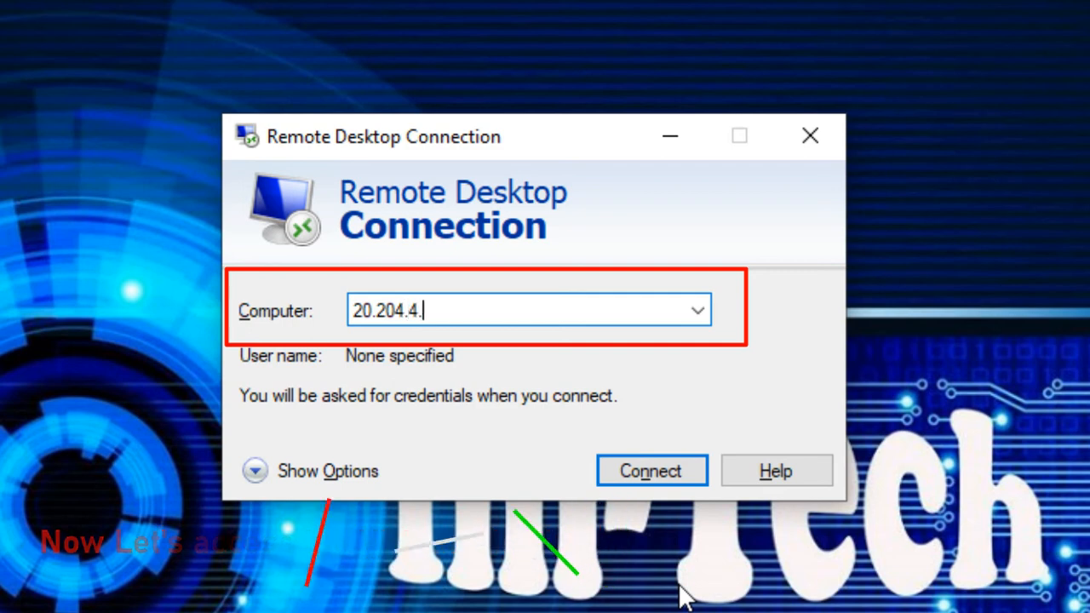
type("74.")
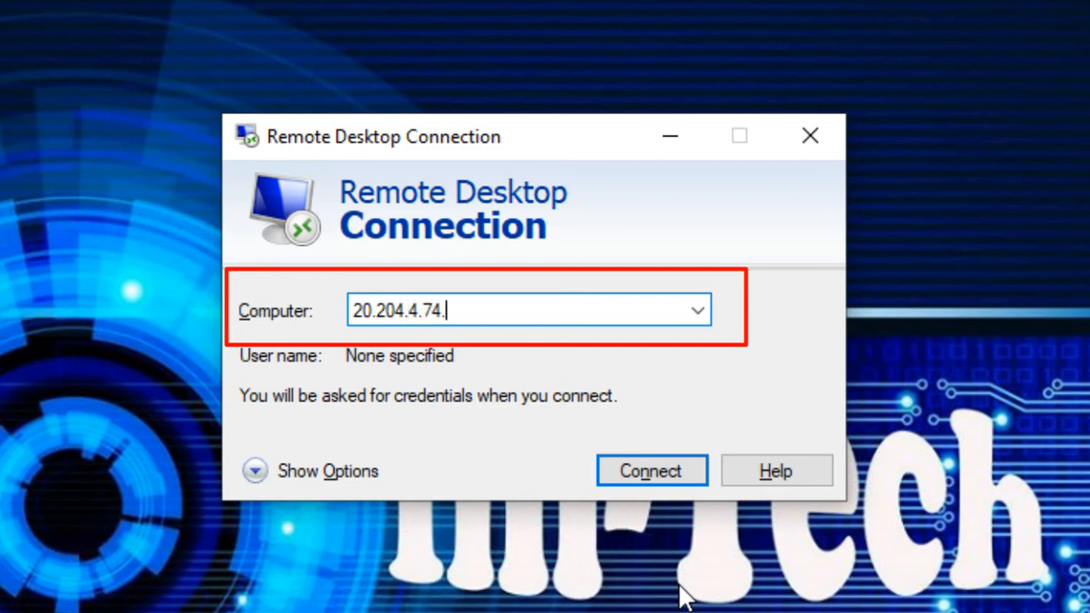
key("BackSpace")
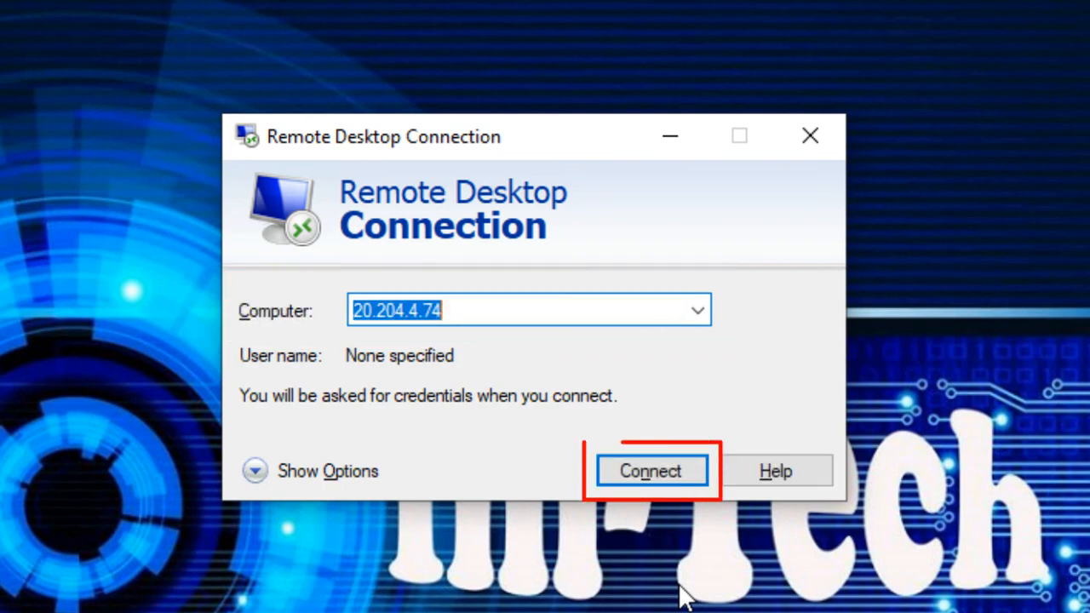
left_click(518, 309)
key("Return")
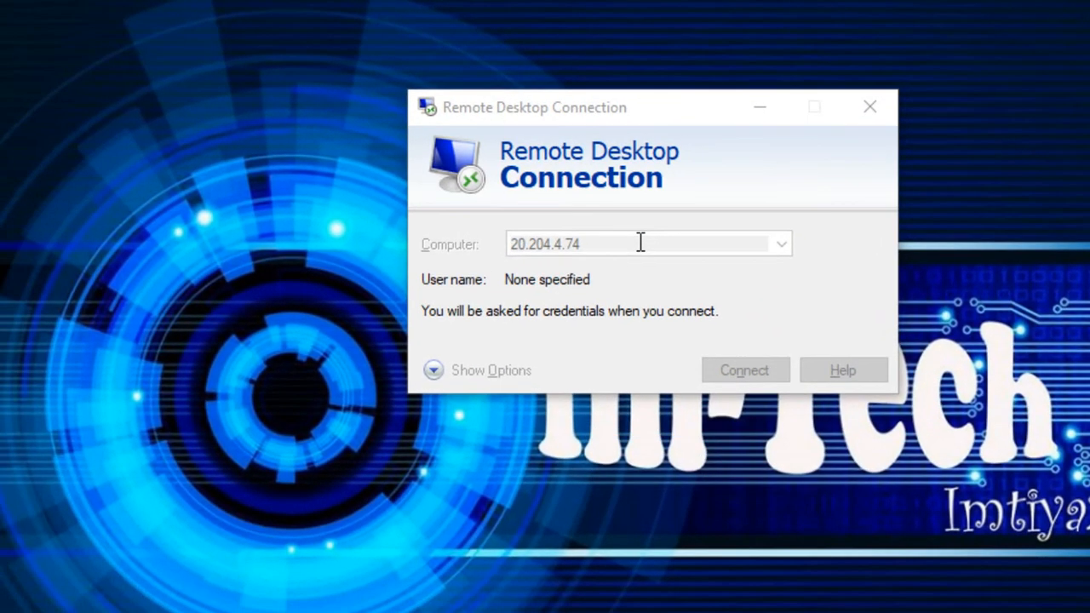
- Sign in to the remote computer as vmpc with the account password, choosing to remember the credentials
type("vm")
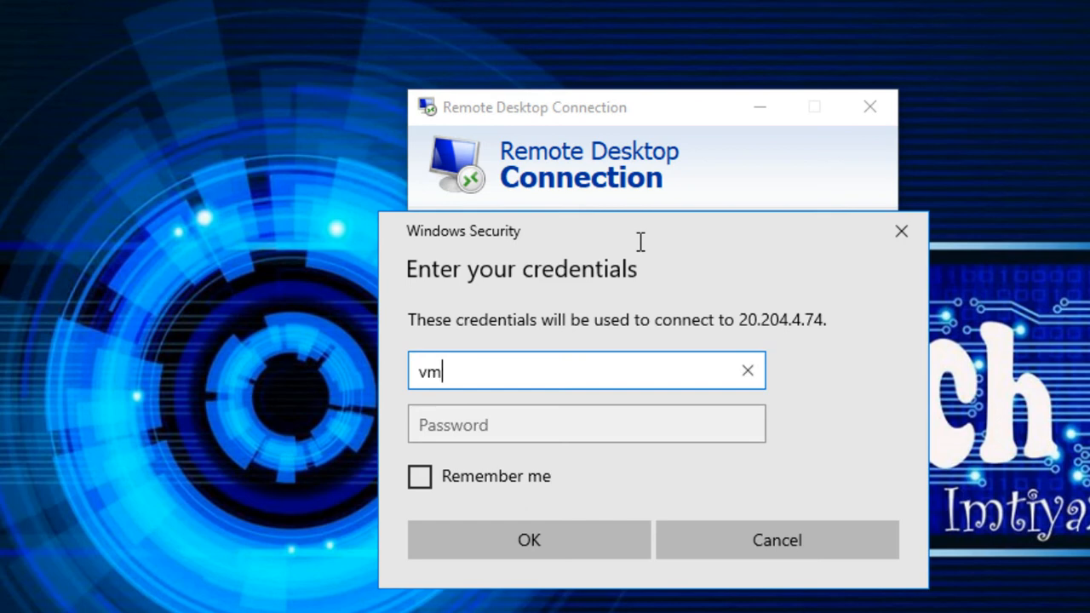
type("pc")
key("Tab")
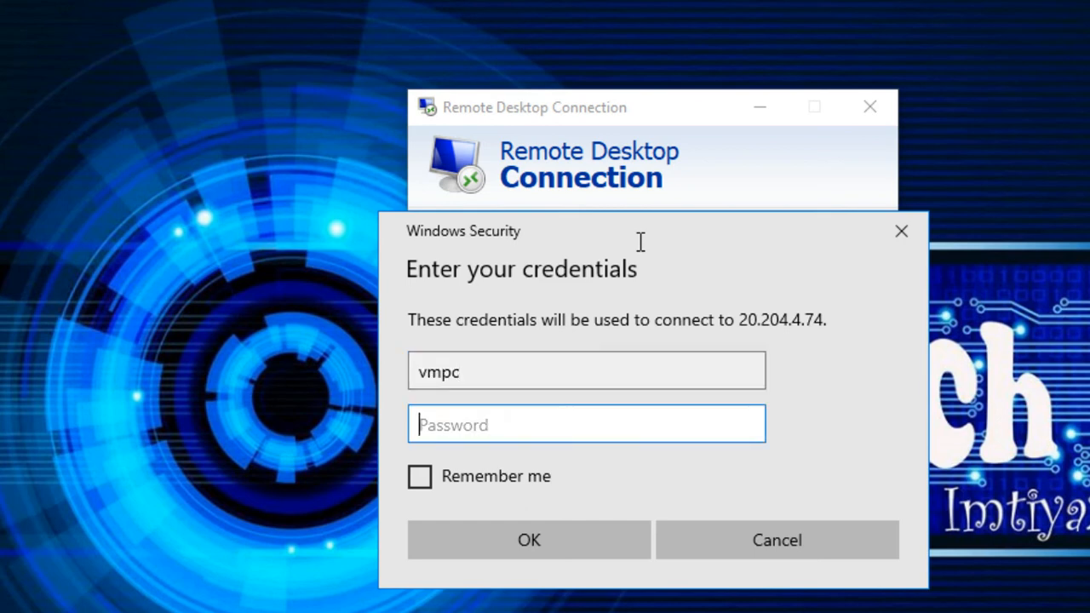
type("*")
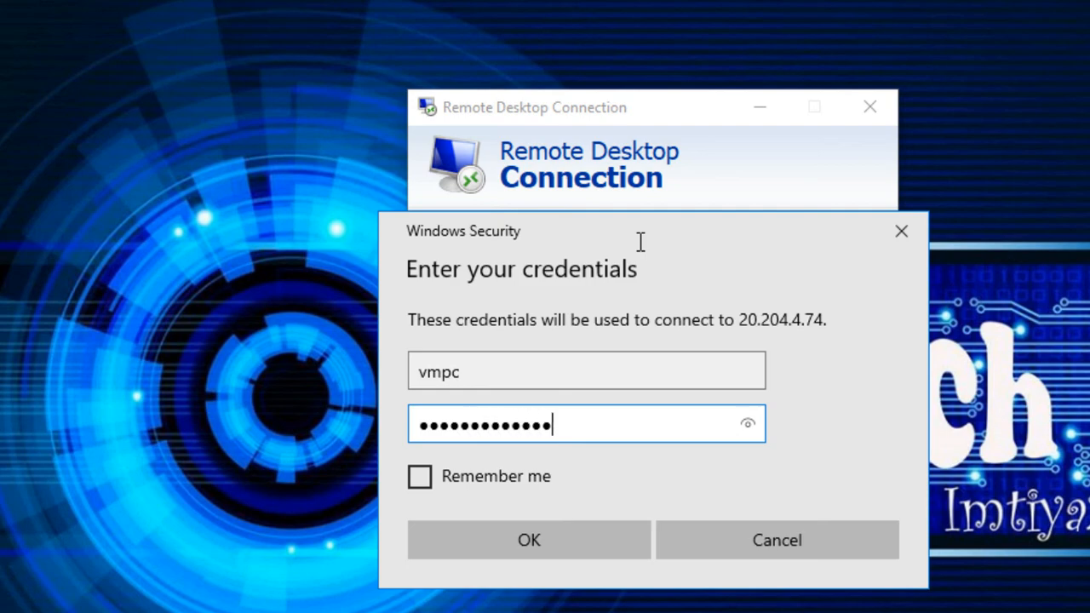
left_click(509, 478)
left_click(523, 540)
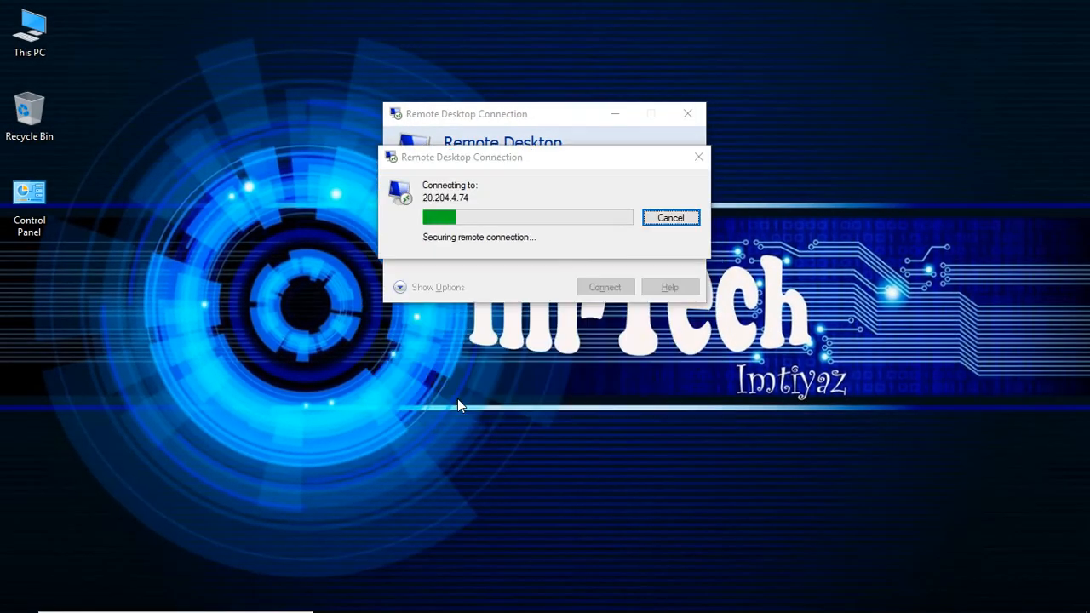
- Accept the untrusted certificate without being asked again for this computer, and refresh the remote VM's desktop
left_click(467, 311)
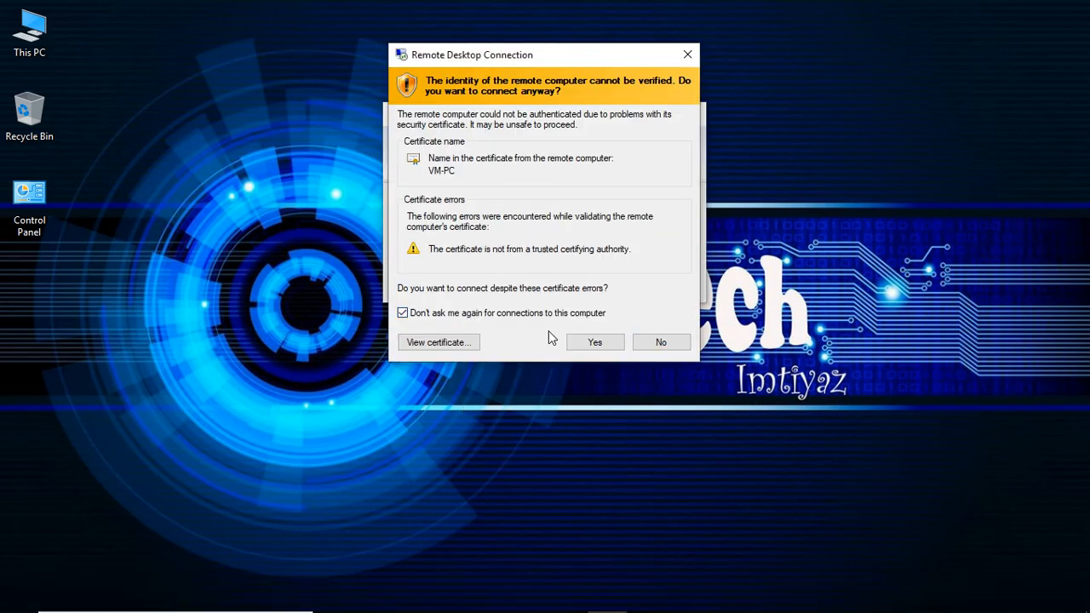
left_click(587, 342)
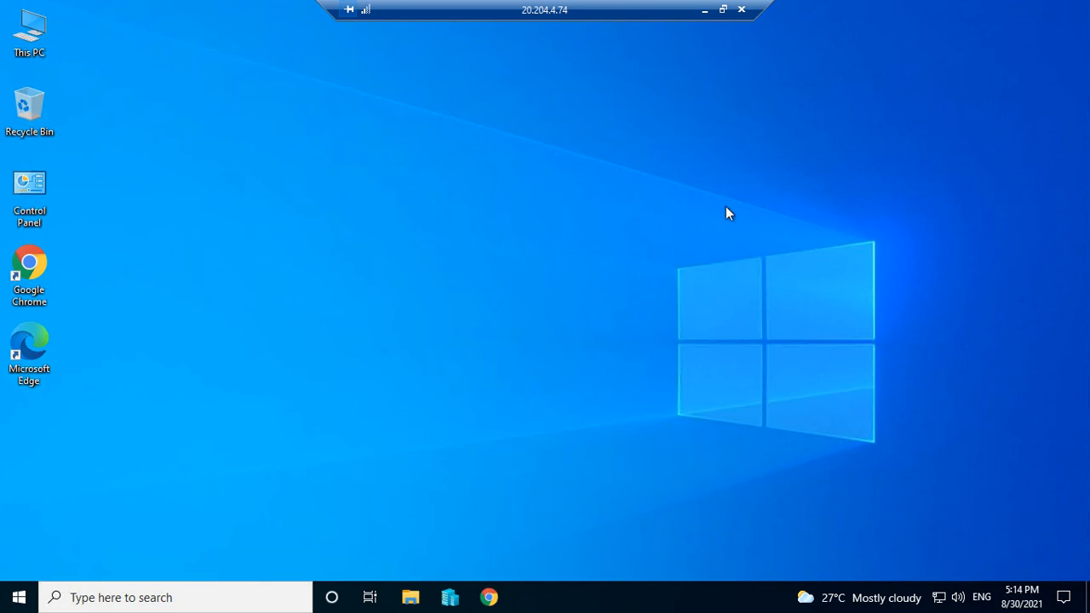
right_click(514, 176)
left_click(561, 226)
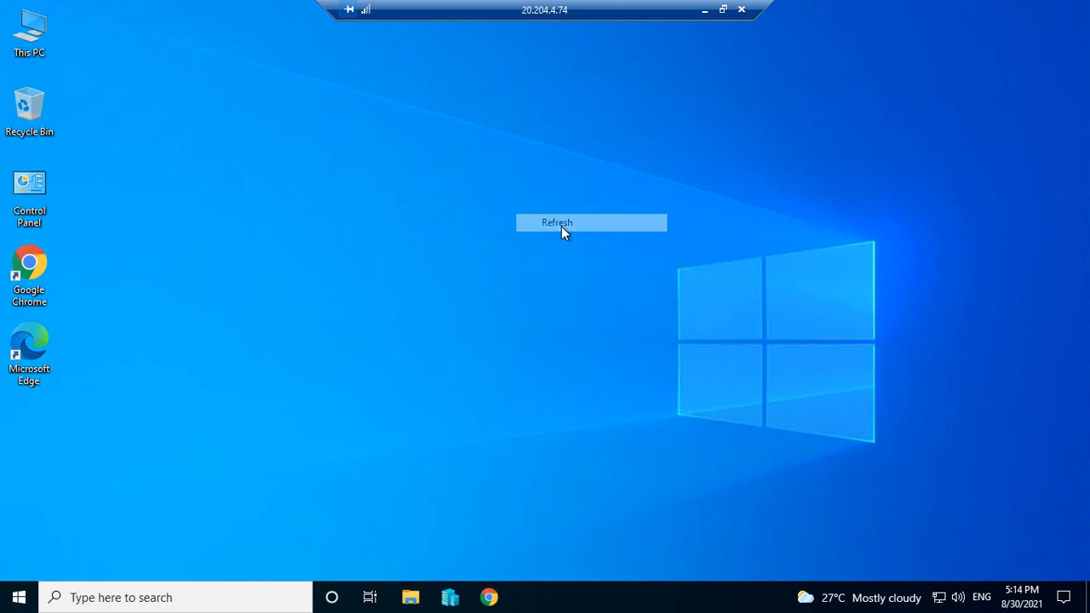